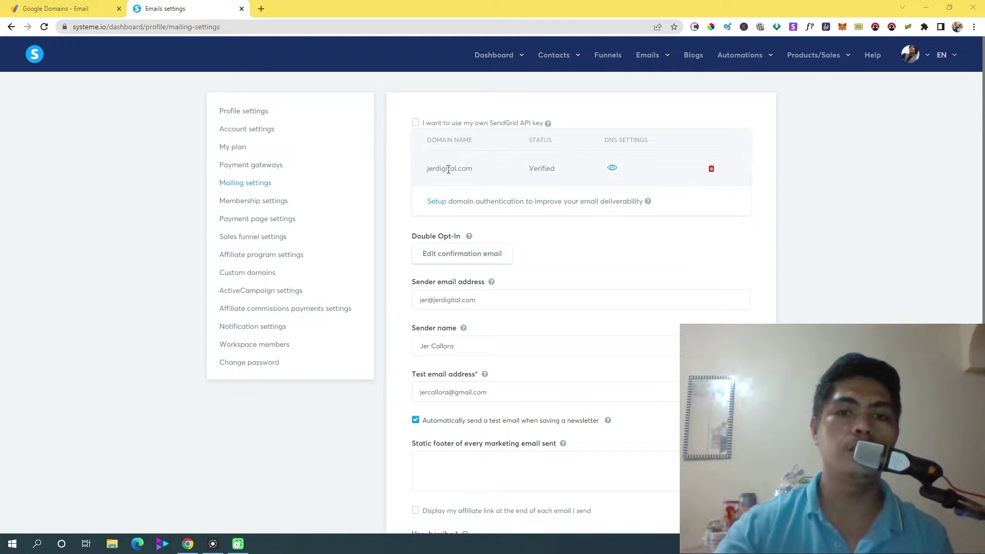
Open systeme.io's mailing settings from the account settings pages
{"action": "left_click_drag", "start_coordinate": [427, 169], "coordinate": [473, 169]}
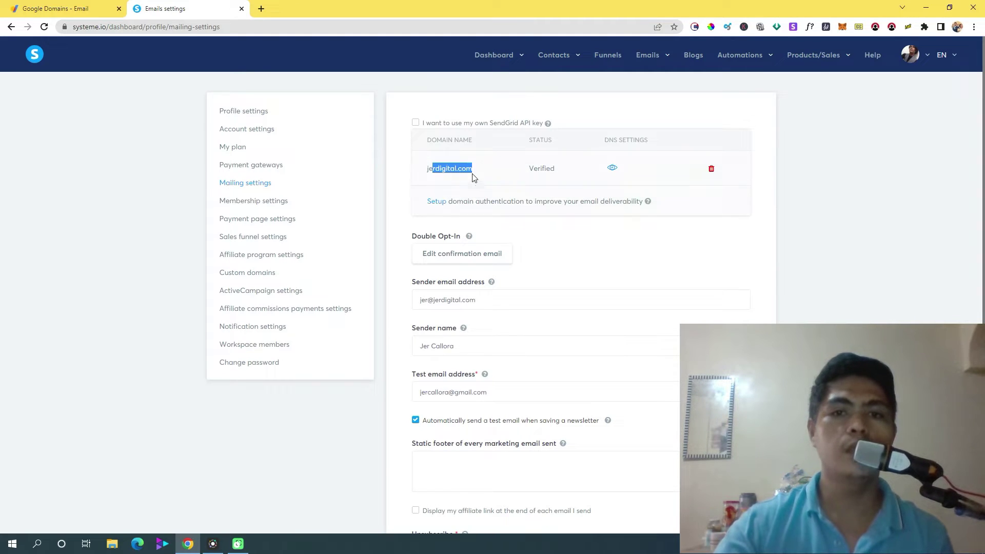
{"action": "left_click", "coordinate": [444, 176]}
{"action": "left_click", "coordinate": [56, 8]}
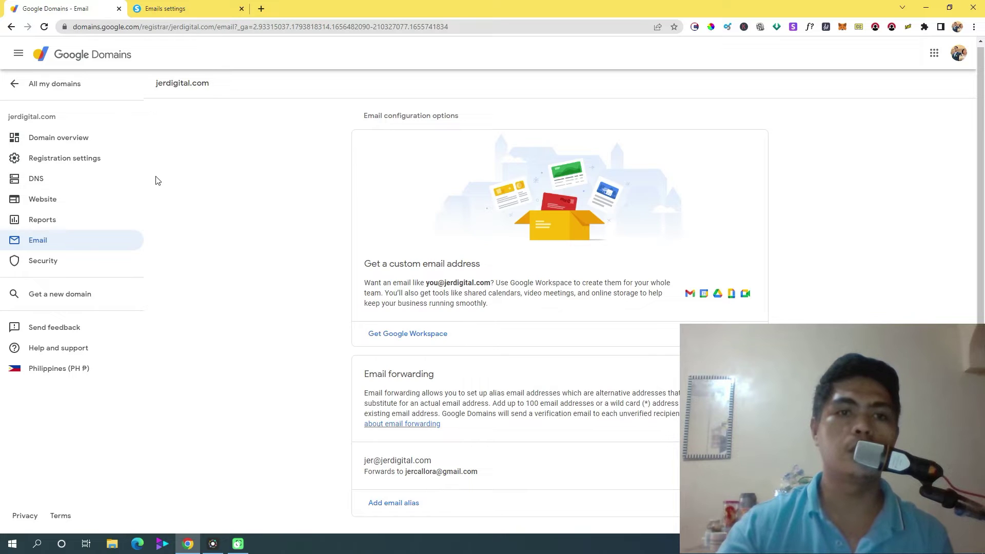
{"action": "left_click", "coordinate": [190, 16]}
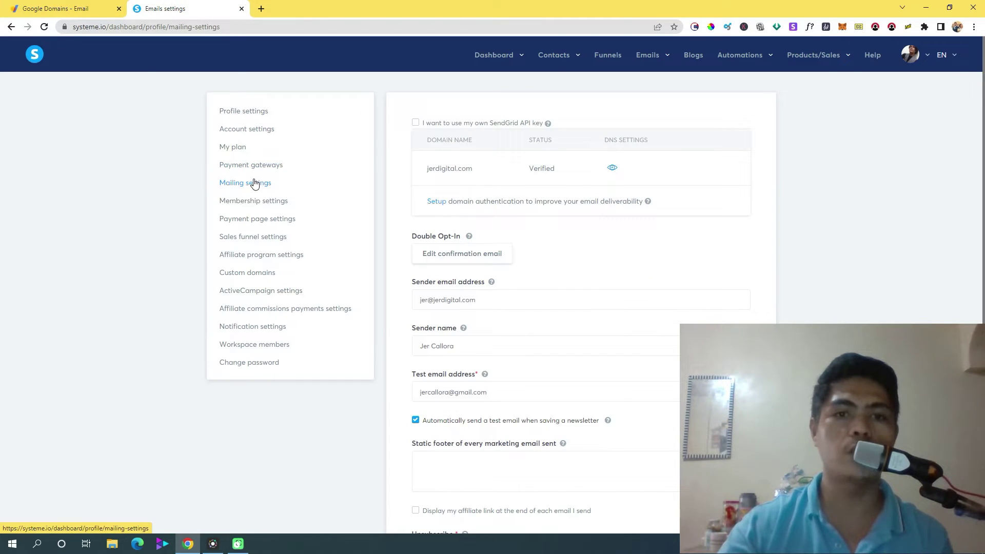
{"action": "left_click", "coordinate": [55, 7]}
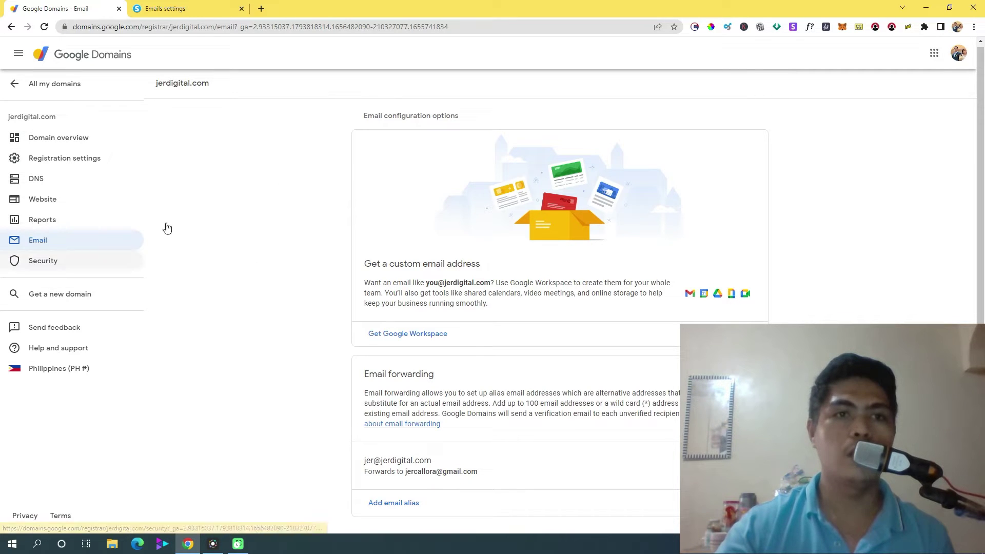
{"action": "left_click", "coordinate": [207, 6]}
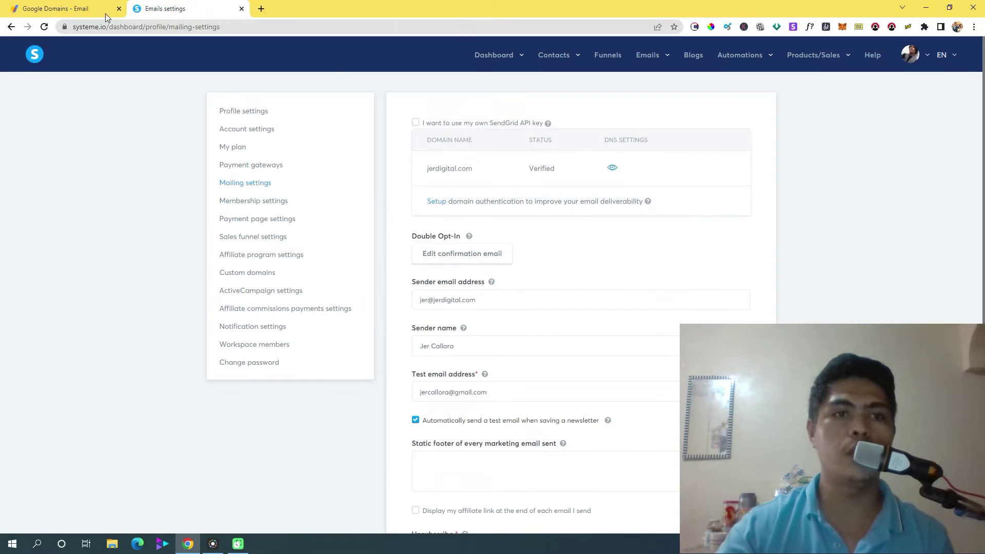
{"action": "left_click", "coordinate": [918, 59]}
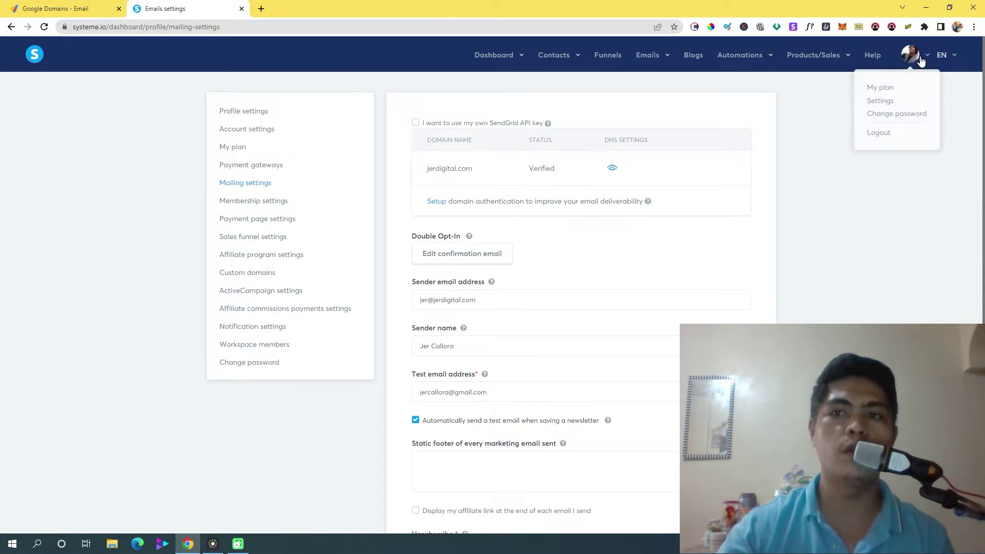
{"action": "left_click", "coordinate": [882, 102]}
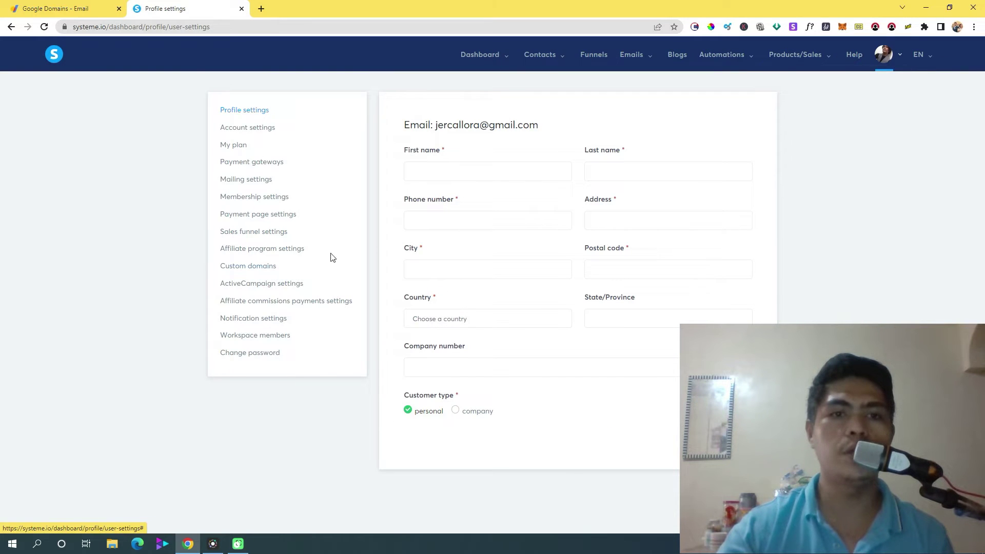
{"action": "left_click", "coordinate": [254, 182]}
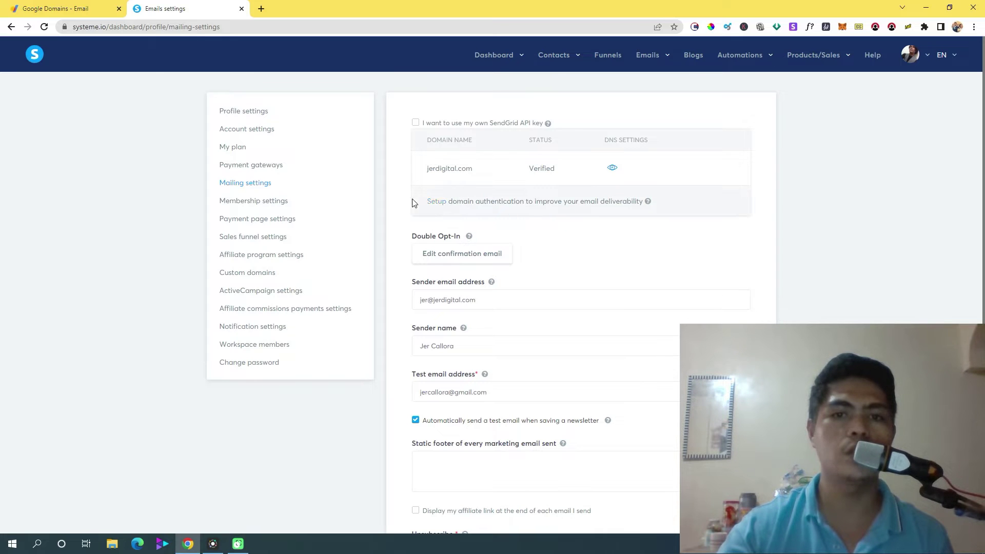
Start domain authentication for jerdigitalz.com and generate its three CNAME records
{"action": "left_click", "coordinate": [462, 254]}
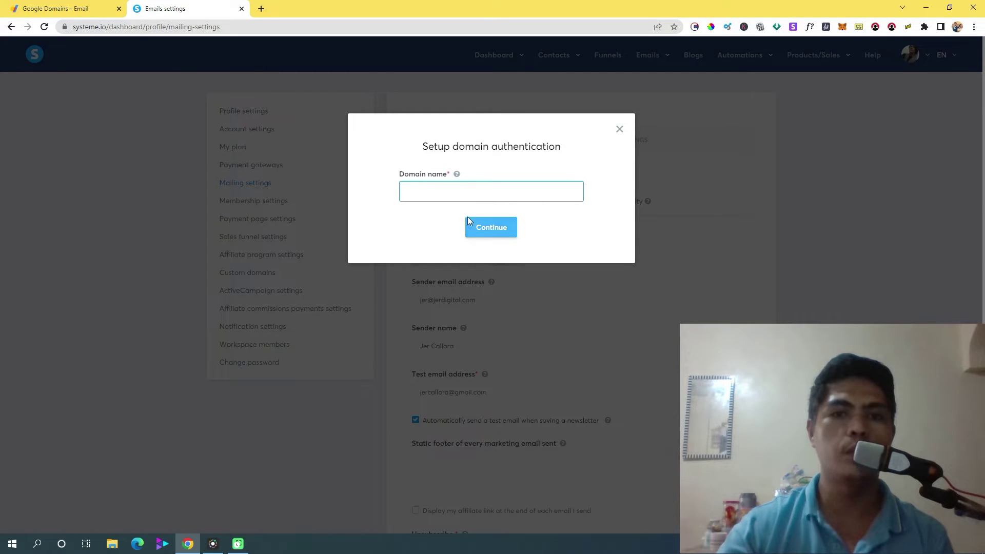
{"action": "left_click", "coordinate": [475, 193]}
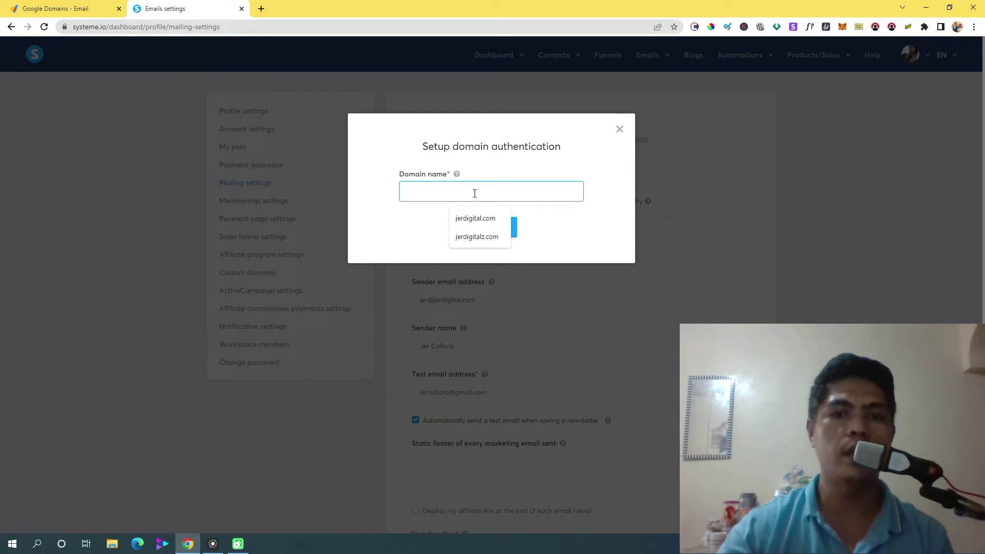
{"action": "left_click", "coordinate": [480, 240]}
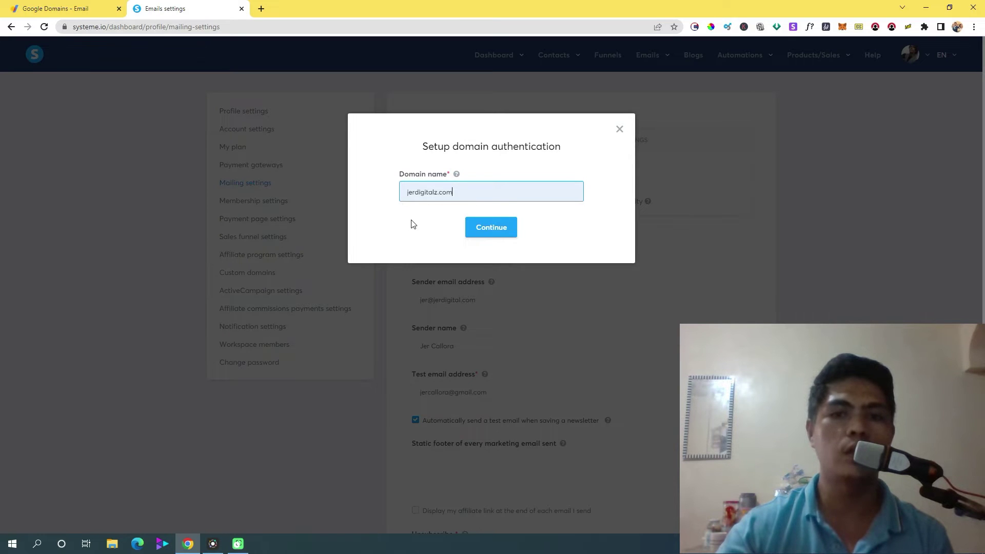
{"action": "left_click", "coordinate": [496, 231]}
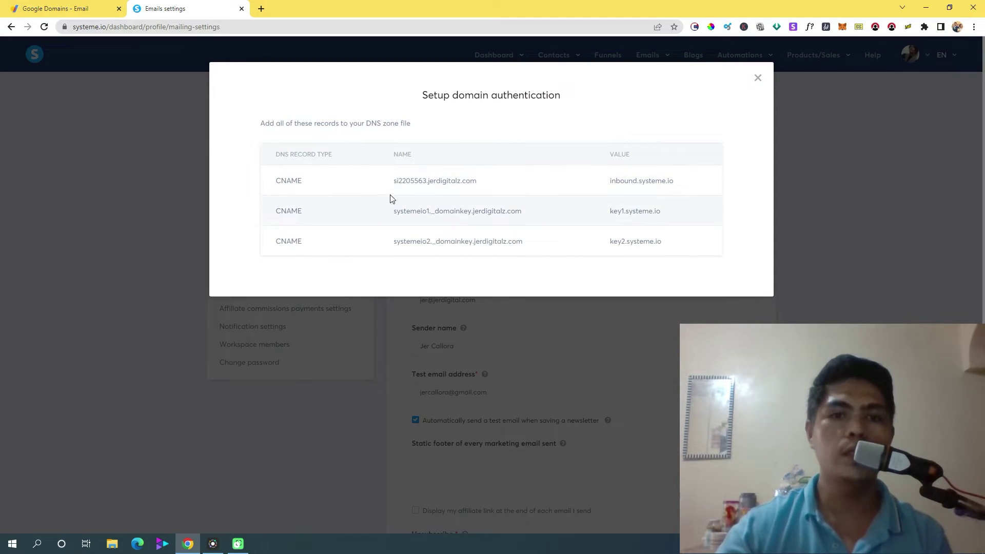
Open jerdigital.com's DNS settings in Google Domains and make the custom records editable
{"action": "left_click_drag", "start_coordinate": [394, 182], "coordinate": [396, 182]}
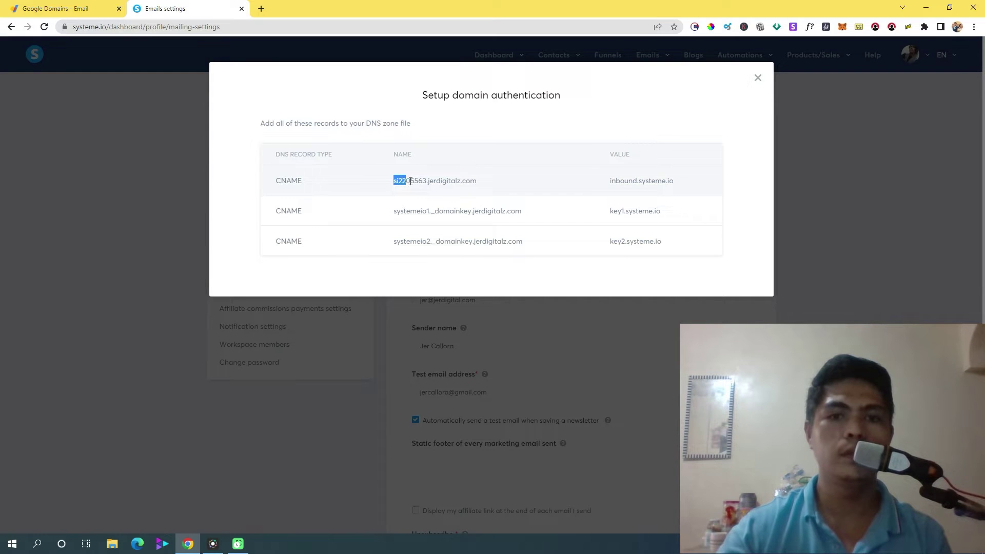
{"action": "left_click", "coordinate": [57, 9]}
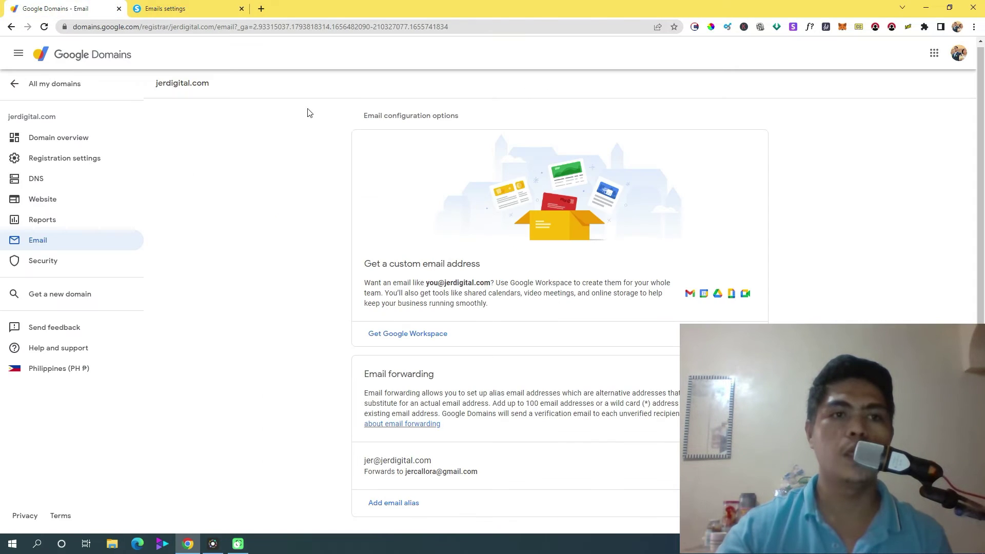
{"action": "left_click", "coordinate": [77, 185]}
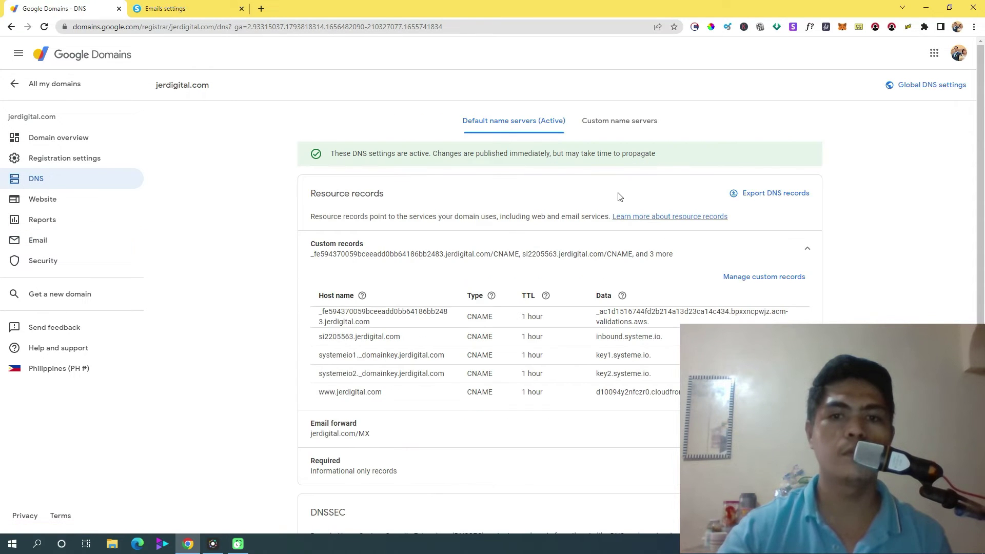
{"action": "scroll", "coordinate": [398, 403], "scroll_direction": "down", "scroll_amount": 1}
{"action": "scroll", "coordinate": [399, 403], "scroll_direction": "down", "scroll_amount": 2}
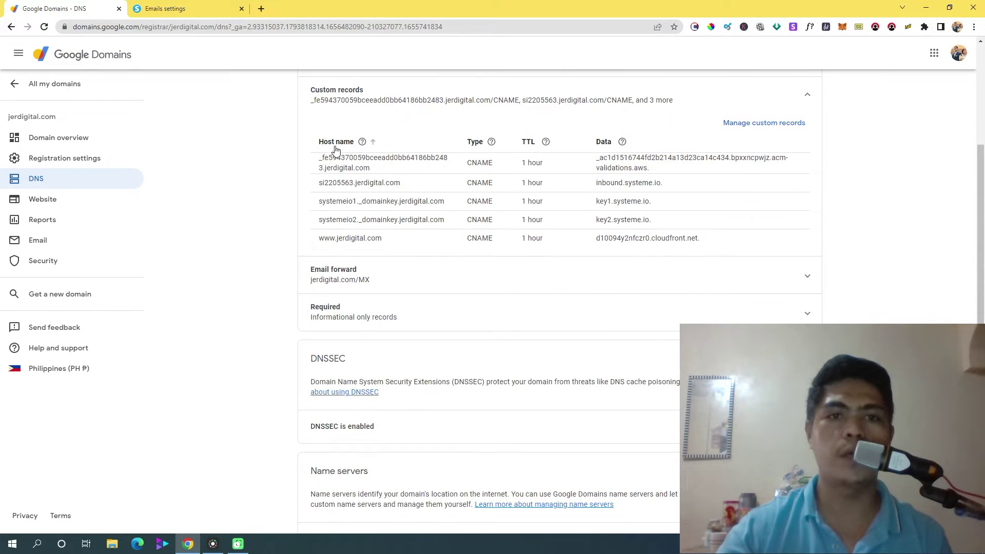
{"action": "scroll", "coordinate": [334, 148], "scroll_direction": "up", "scroll_amount": 2}
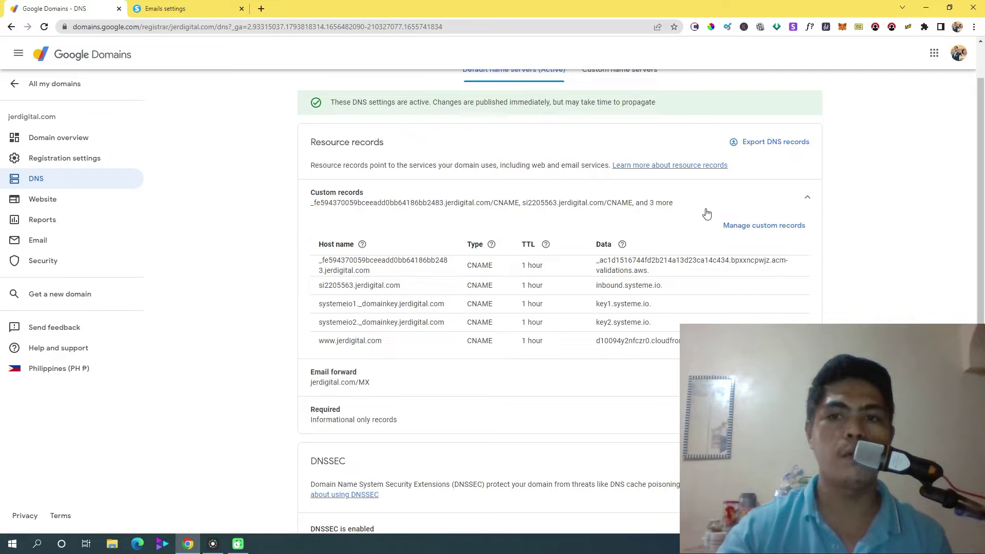
{"action": "left_click", "coordinate": [767, 232]}
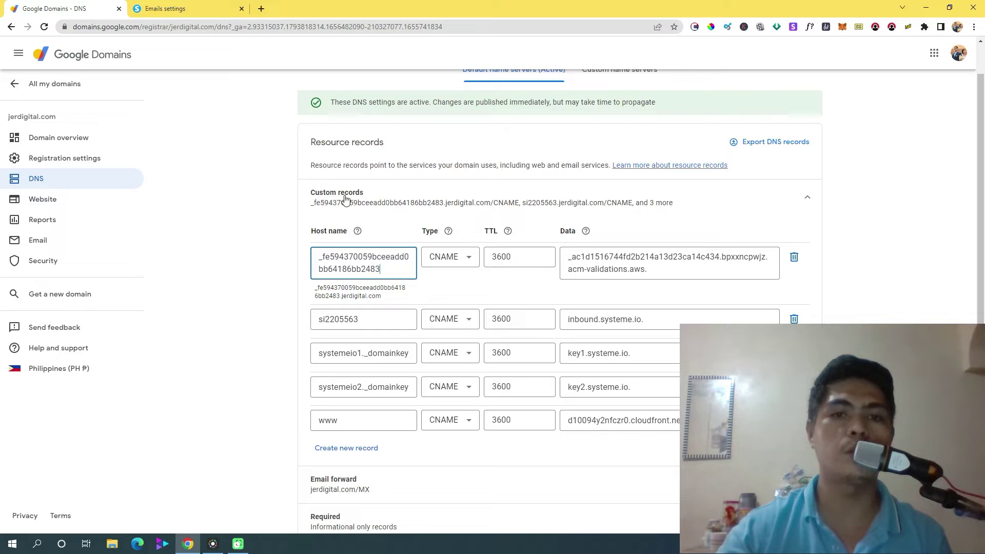
{"action": "scroll", "coordinate": [396, 279], "scroll_direction": "down", "scroll_amount": 3}
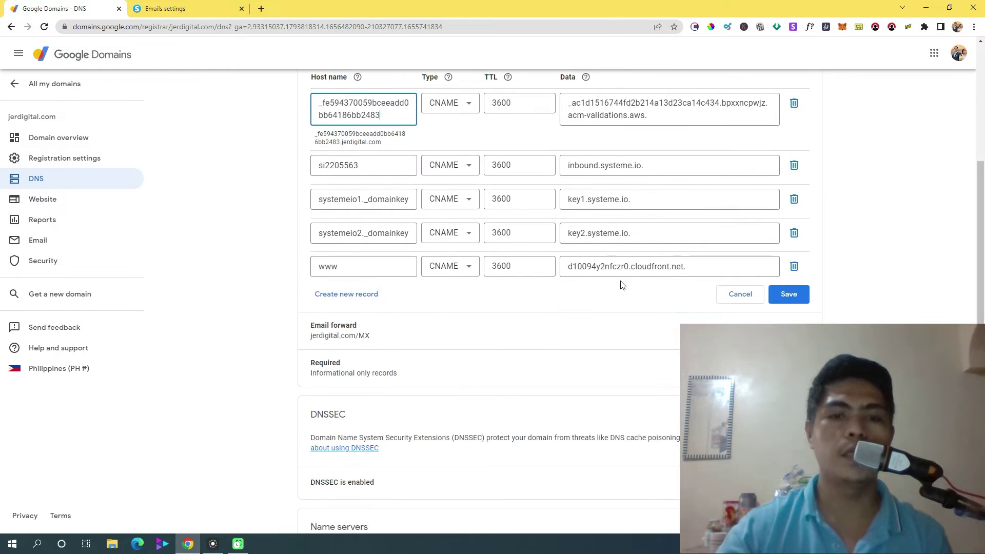
Add a new empty custom record row and copy the host name si2205563 from systeme.io
{"action": "left_click", "coordinate": [358, 300]}
{"action": "left_click", "coordinate": [346, 280]}
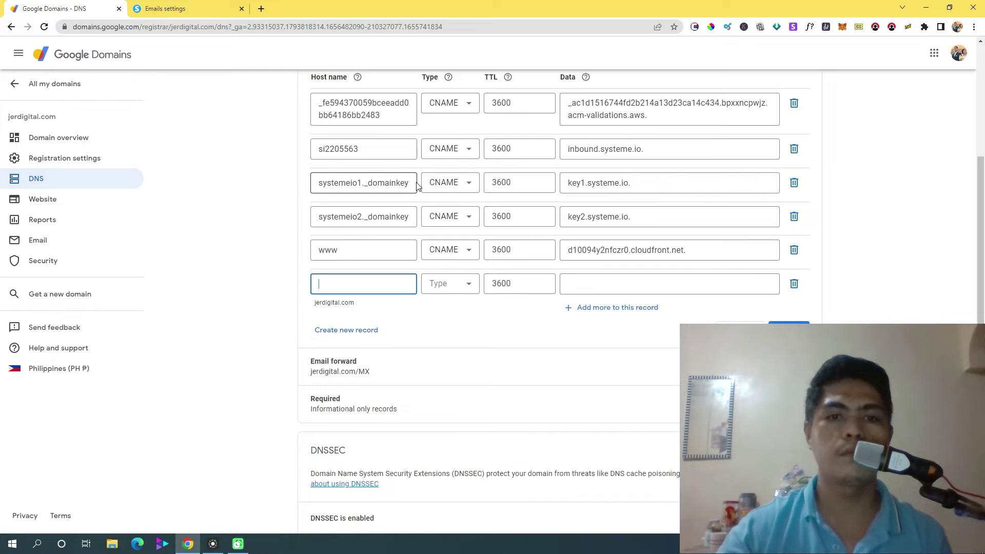
{"action": "scroll", "coordinate": [390, 238], "scroll_direction": "down", "scroll_amount": 2}
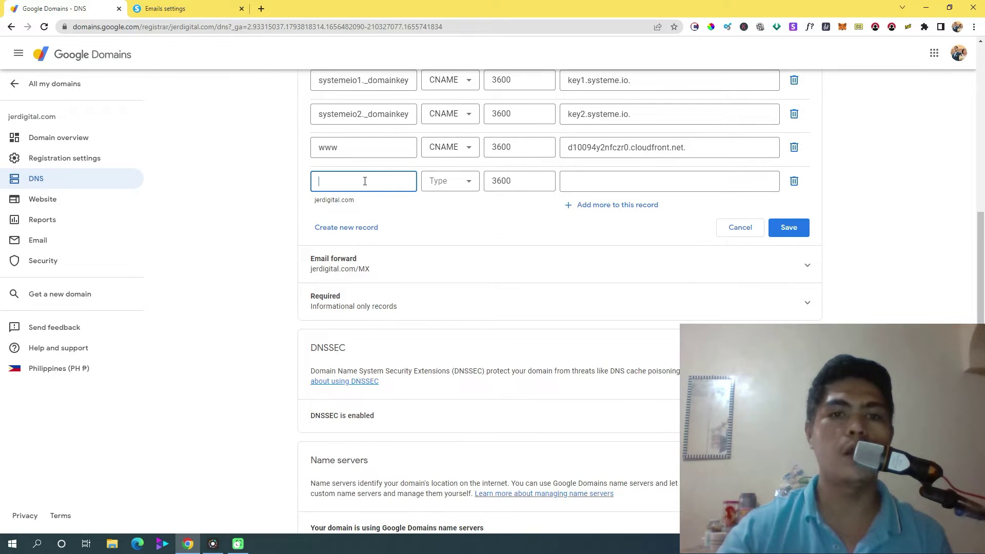
{"action": "left_click", "coordinate": [202, 11]}
{"action": "left_click", "coordinate": [469, 177]}
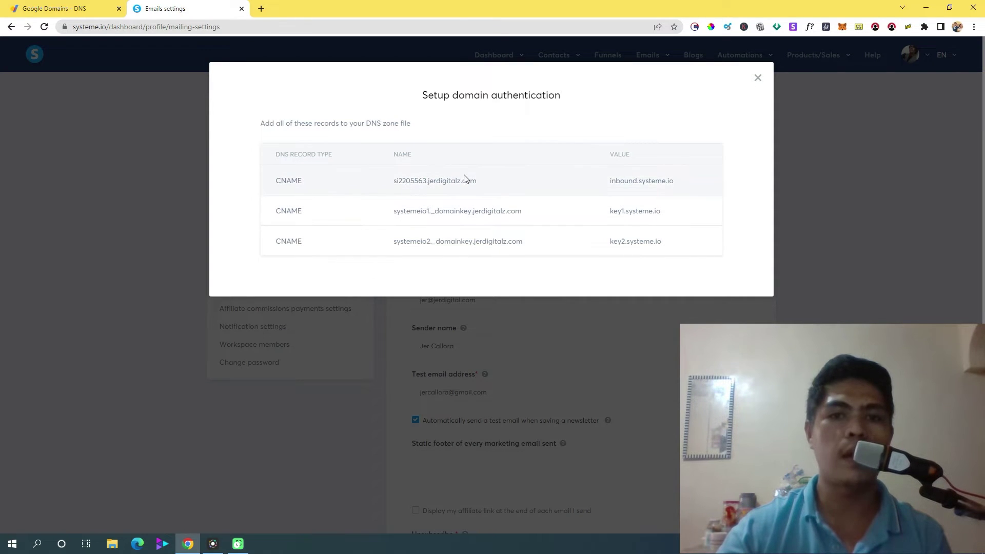
{"action": "left_click_drag", "start_coordinate": [494, 179], "coordinate": [368, 184]}
{"action": "left_click", "coordinate": [423, 189]}
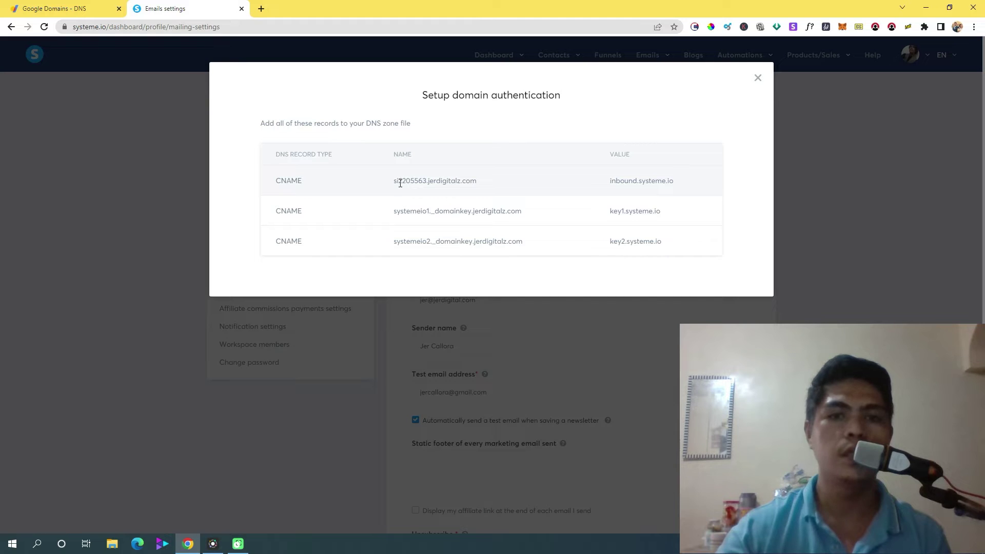
{"action": "right_click", "coordinate": [436, 187]}
{"action": "left_click", "coordinate": [442, 189]}
{"action": "left_click", "coordinate": [83, 6]}
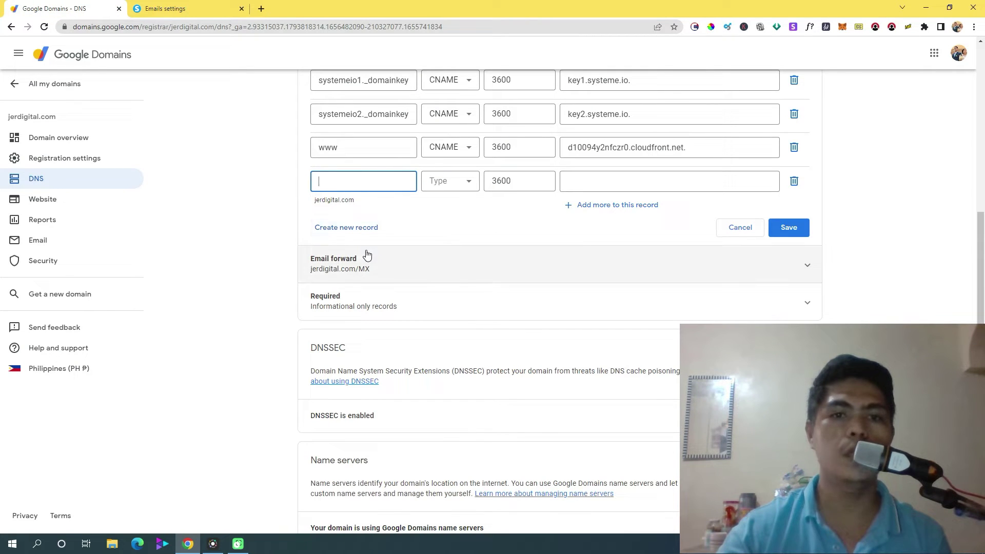
{"action": "scroll", "coordinate": [355, 194], "scroll_direction": "up", "scroll_amount": 1}
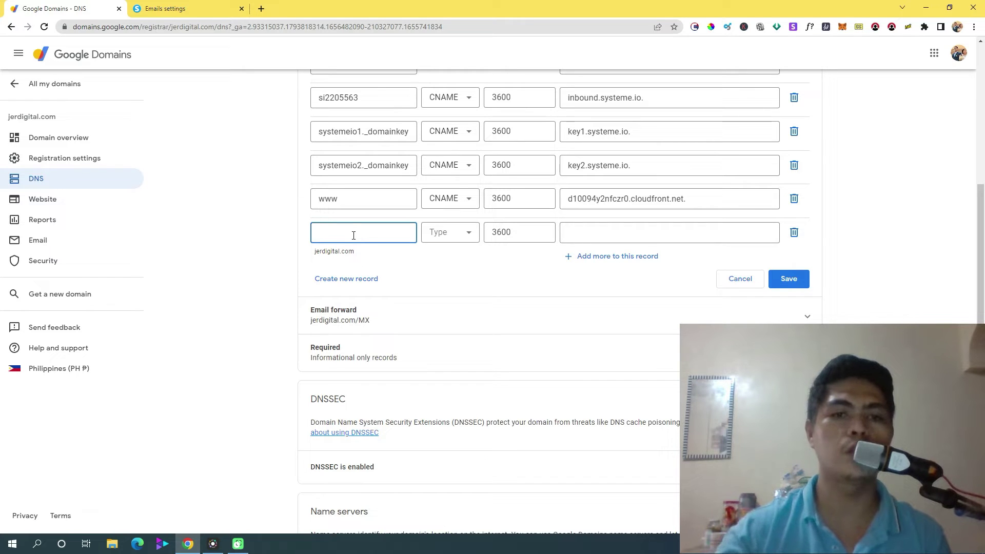
Copy the full record name si2205563.jerdigitalz.com and focus the new record's host name field
{"action": "key", "text": "ctrl+Tab"}
{"action": "left_click", "coordinate": [502, 189]}
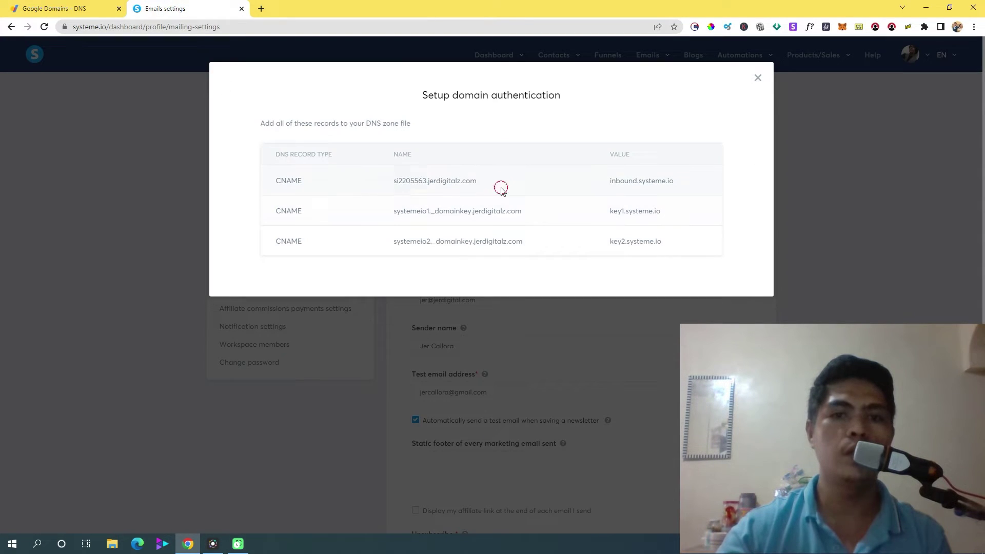
{"action": "left_click_drag", "start_coordinate": [396, 184], "coordinate": [501, 187]}
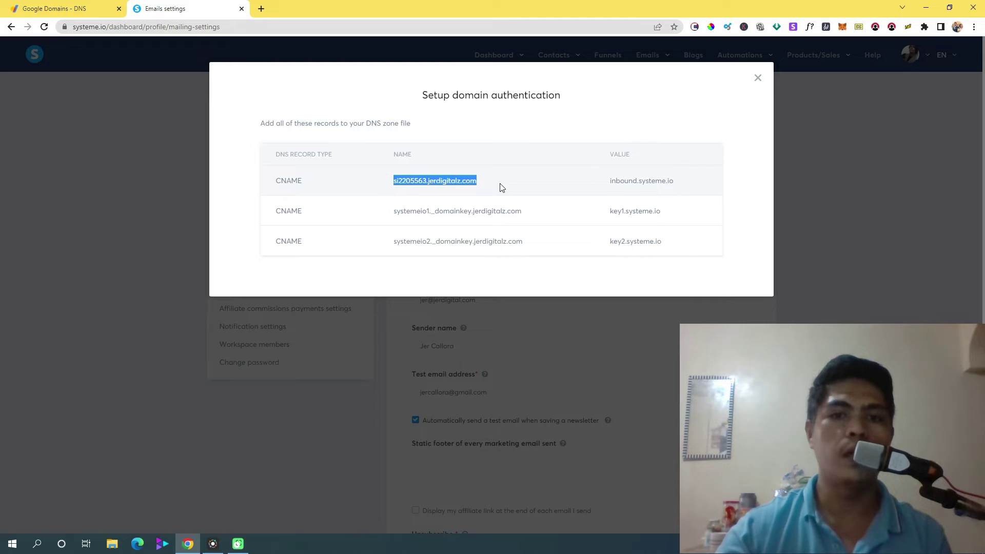
{"action": "right_click", "coordinate": [453, 184]}
{"action": "left_click", "coordinate": [459, 191]}
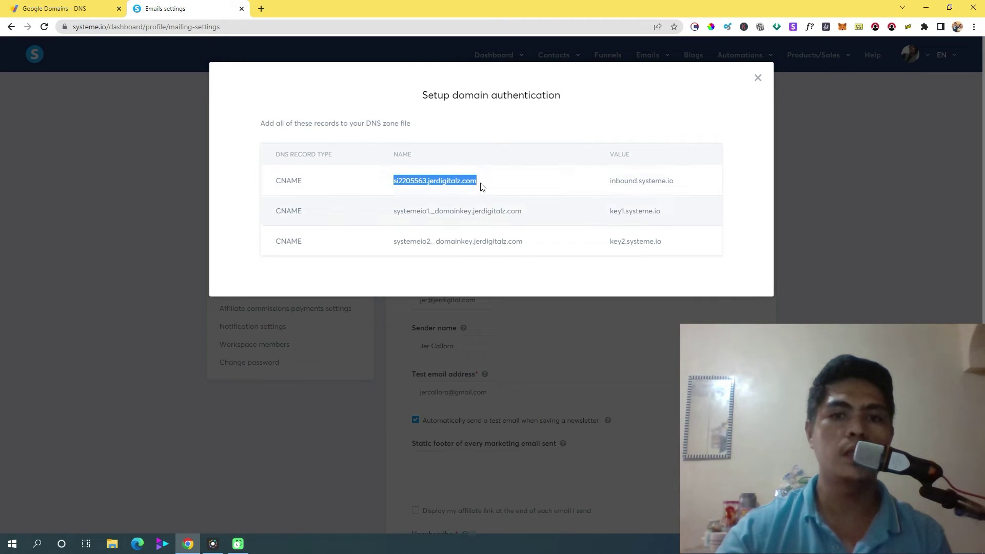
{"action": "left_click", "coordinate": [54, 8]}
{"action": "left_click", "coordinate": [202, 6]}
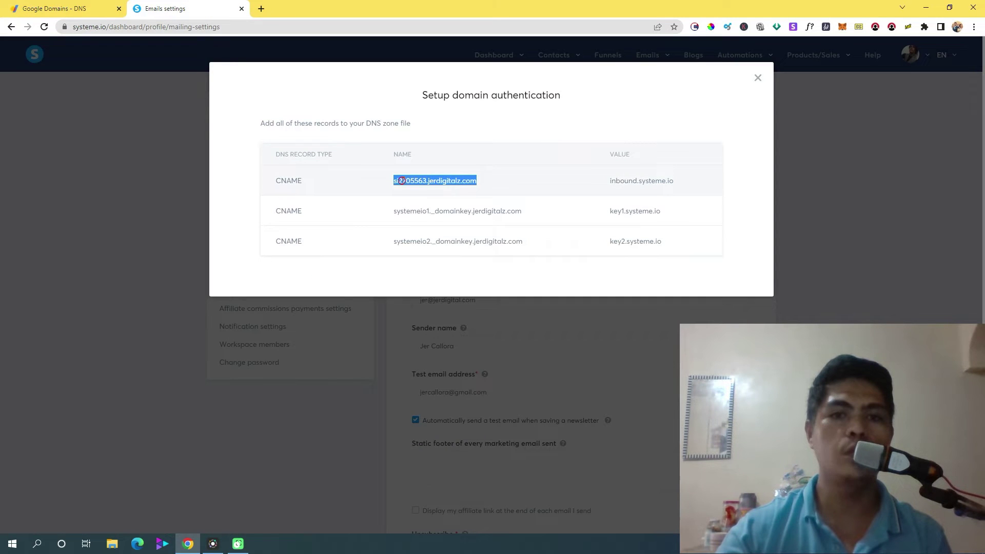
{"action": "left_click", "coordinate": [54, 9]}
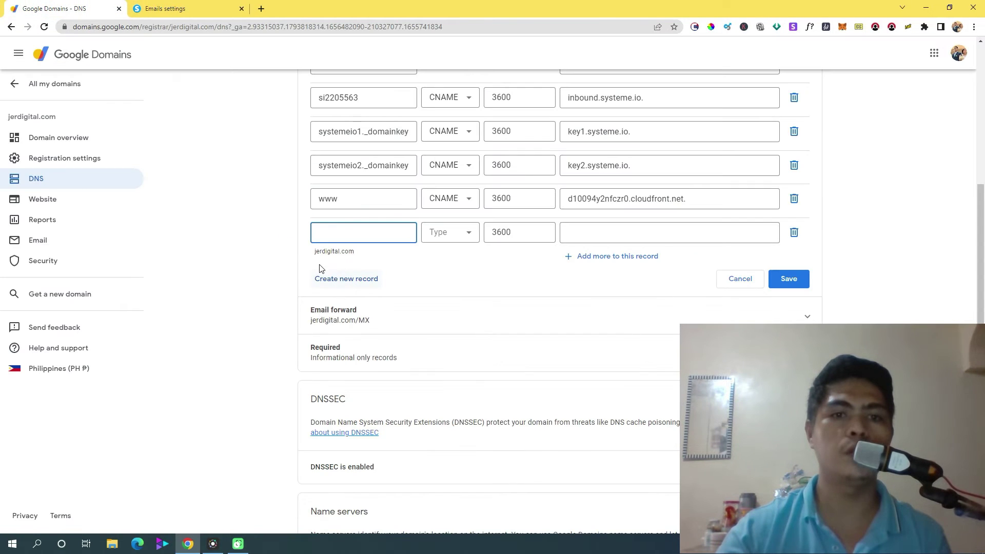
{"action": "left_click", "coordinate": [337, 258]}
{"action": "left_click", "coordinate": [363, 235]}
Enter si2205563 as the new record's host name and set its type to CNAME
{"action": "left_click", "coordinate": [187, 9]}
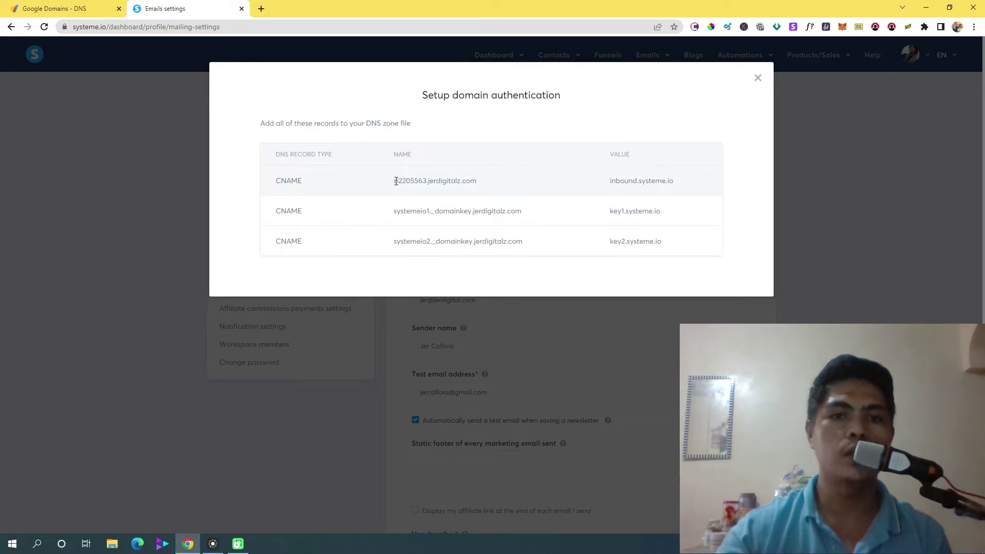
{"action": "left_click_drag", "start_coordinate": [393, 180], "coordinate": [421, 184]}
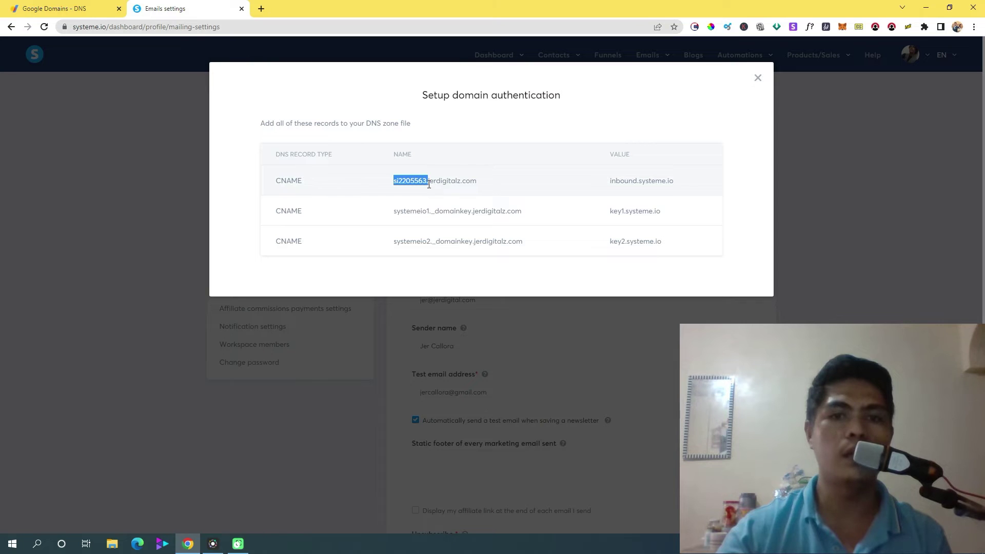
{"action": "right_click", "coordinate": [424, 180]}
{"action": "left_click", "coordinate": [444, 188]}
{"action": "left_click", "coordinate": [62, 8]}
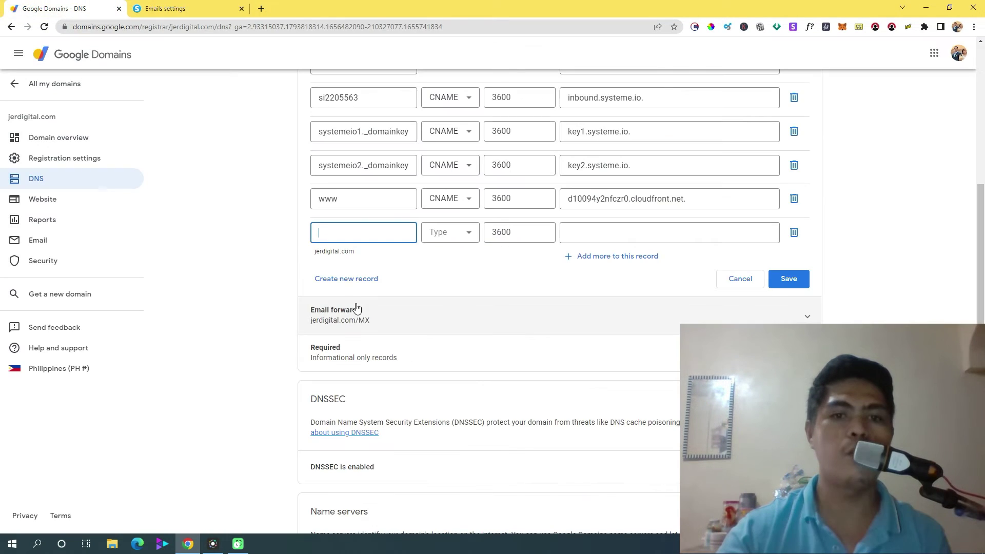
{"action": "left_click", "coordinate": [374, 237]}
{"action": "key", "text": "ctrl+v"}
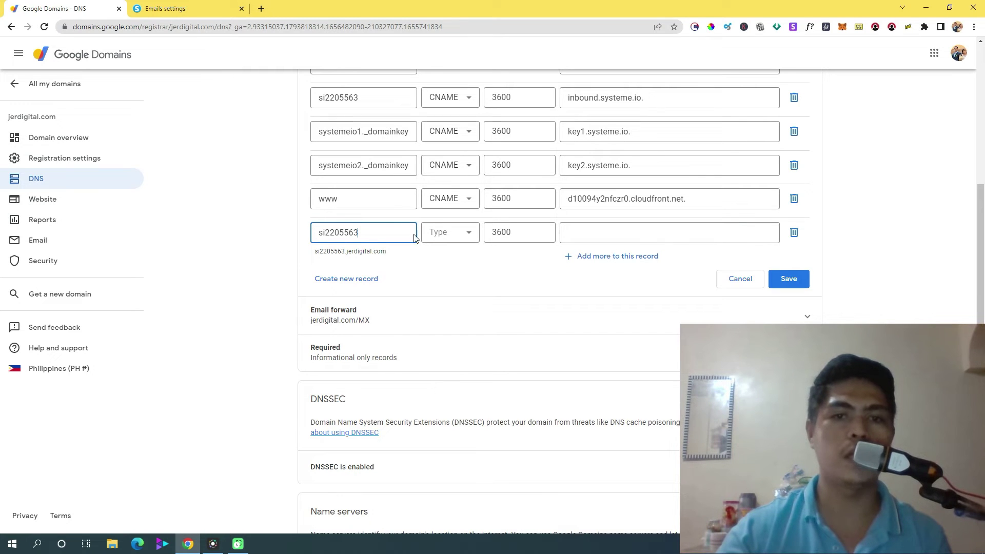
{"action": "left_click", "coordinate": [463, 236]}
{"action": "left_click", "coordinate": [463, 237]}
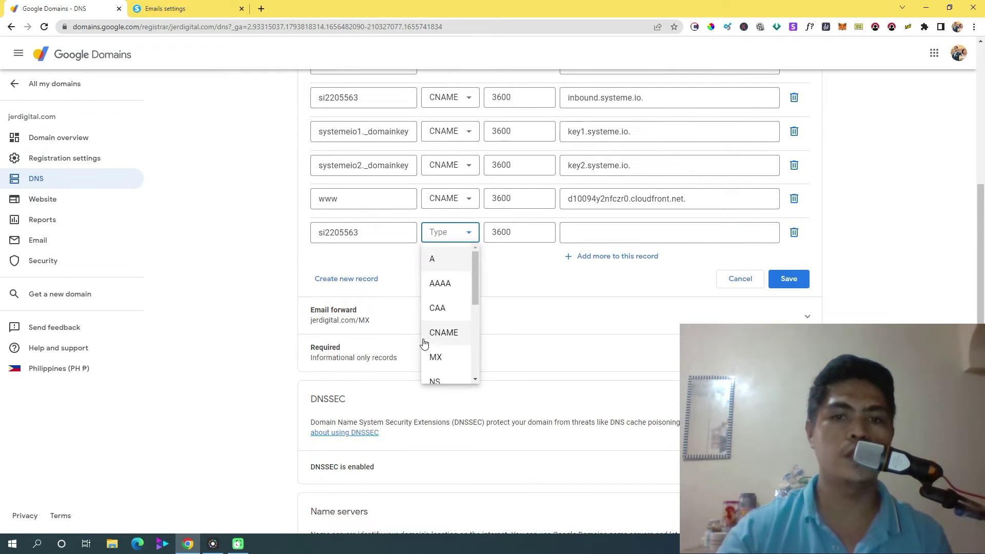
{"action": "left_click", "coordinate": [444, 333]}
Set the record's data to inbound.systeme.io. with a trailing dot and add another row
{"action": "left_click", "coordinate": [164, 8]}
{"action": "mouse_move", "coordinate": [281, 180]}
{"action": "left_mouse_down"}
{"action": "mouse_move", "coordinate": [318, 193]}
{"action": "mouse_move", "coordinate": [292, 181]}
{"action": "left_mouse_up"}
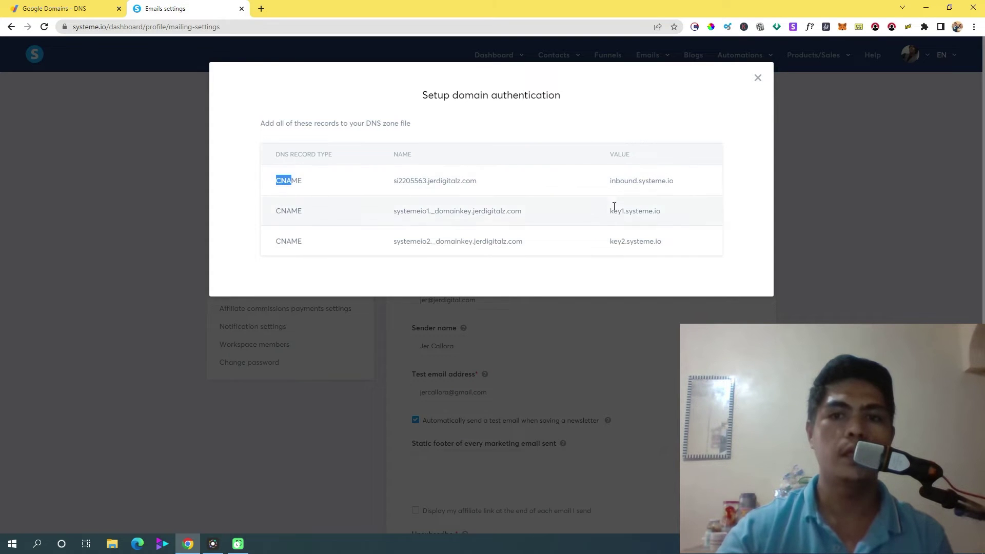
{"action": "left_click_drag", "start_coordinate": [604, 181], "coordinate": [674, 181]}
{"action": "right_click", "coordinate": [670, 182]}
{"action": "left_click", "coordinate": [690, 191]}
{"action": "left_click", "coordinate": [72, 8]}
{"action": "left_click", "coordinate": [590, 232]}
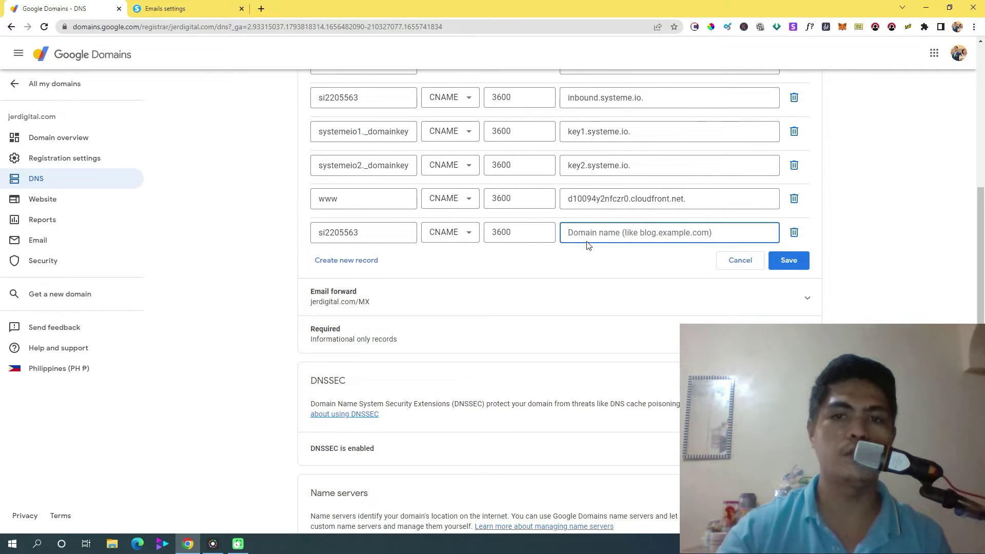
{"action": "key", "text": "ctrl+v"}
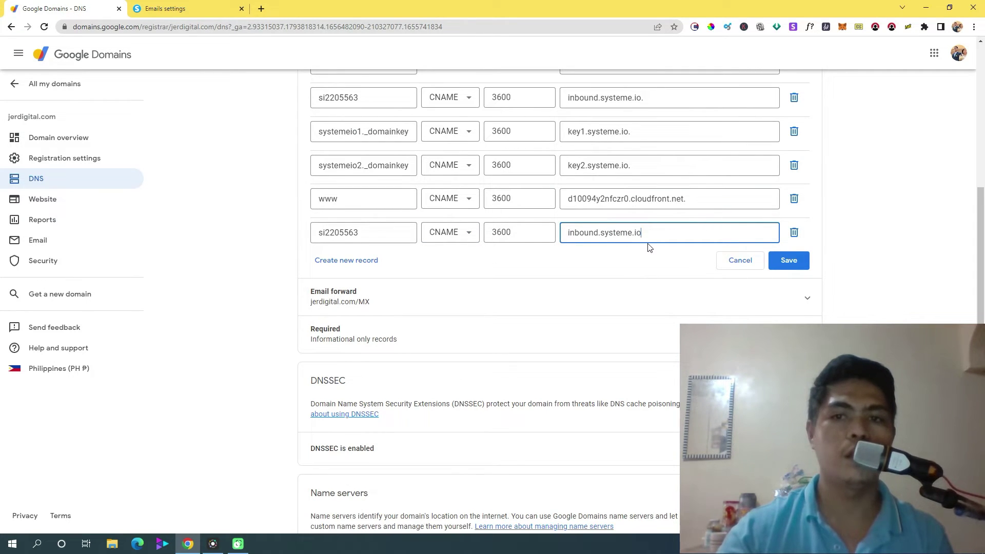
{"action": "left_click", "coordinate": [164, 8]}
{"action": "left_click", "coordinate": [67, 8]}
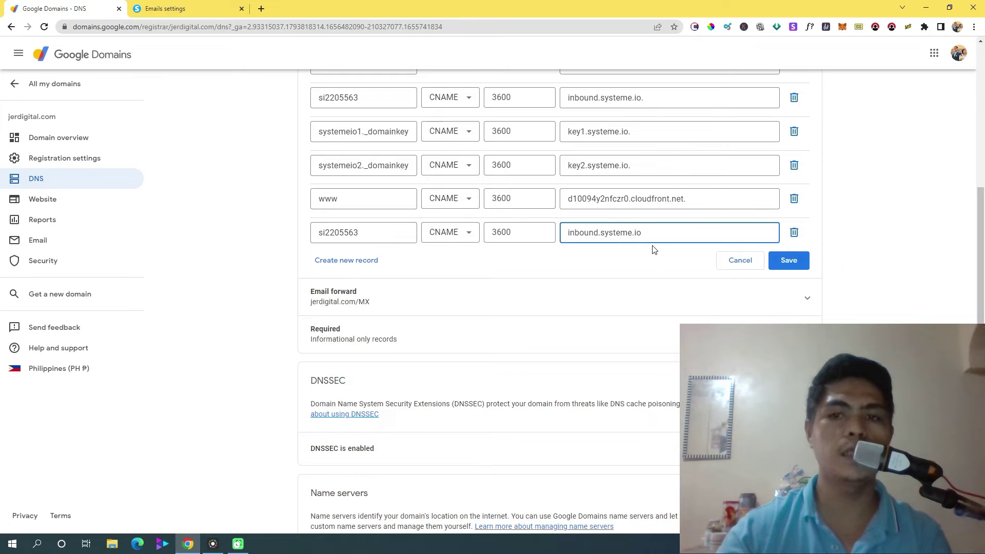
{"action": "type", "text": "."}
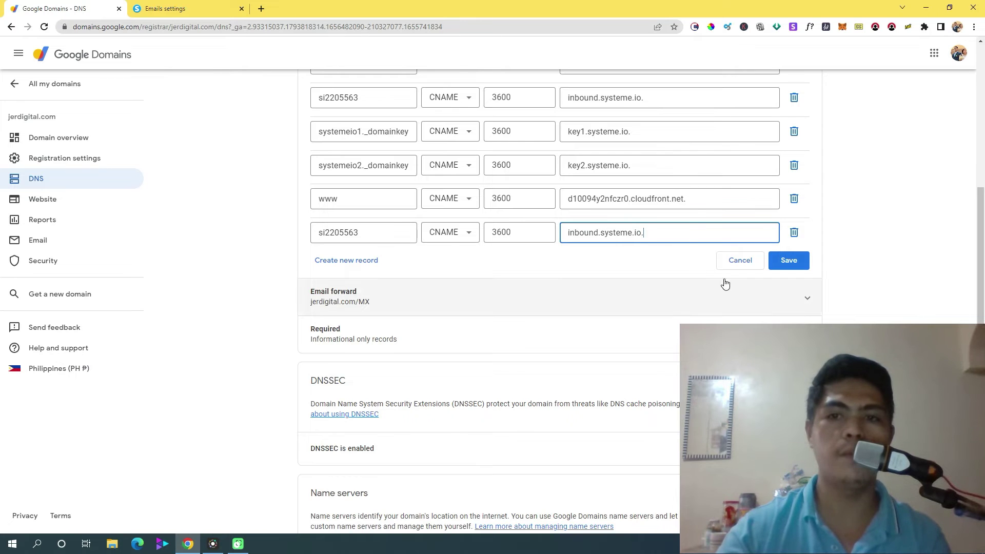
{"action": "left_click", "coordinate": [354, 262]}
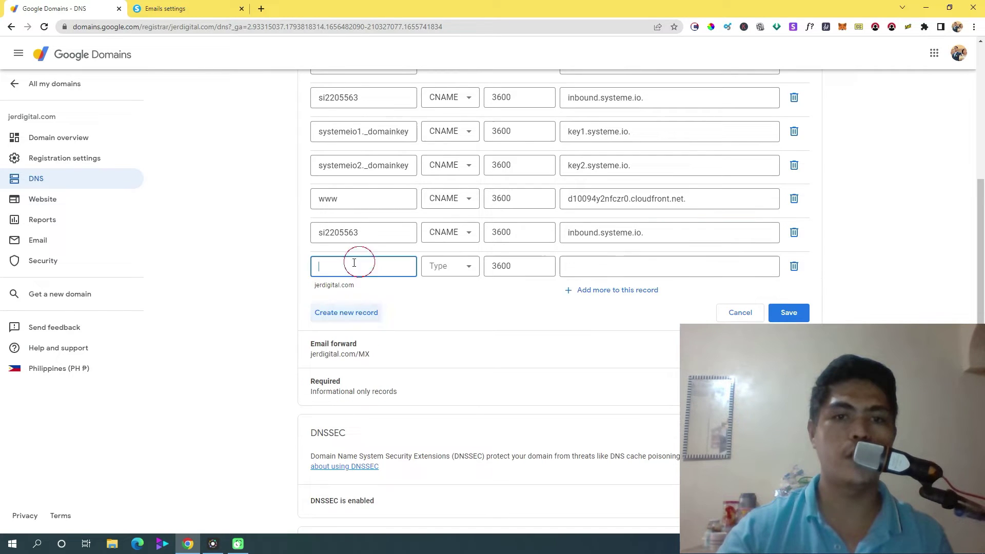
Paste systemeio1._domainkey from systeme.io as the new record's host name
{"action": "left_click", "coordinate": [205, 8]}
{"action": "left_click_drag", "start_coordinate": [394, 211], "coordinate": [474, 211]}
{"action": "right_click", "coordinate": [452, 213]}
{"action": "left_click", "coordinate": [472, 222]}
{"action": "key", "text": "ctrl+Tab"}
{"action": "key", "text": "ctrl+v"}
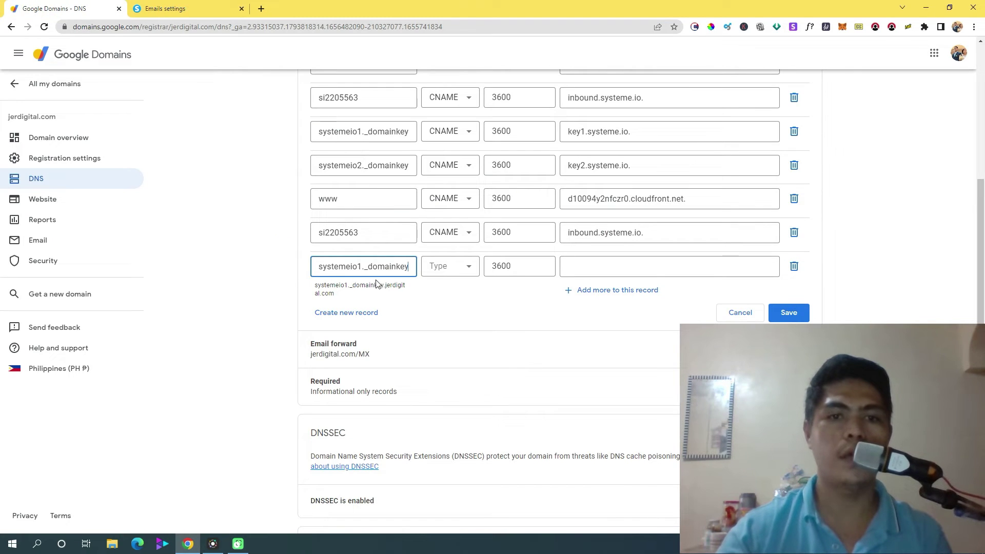
{"action": "left_click", "coordinate": [316, 289]}
{"action": "left_click", "coordinate": [366, 267]}
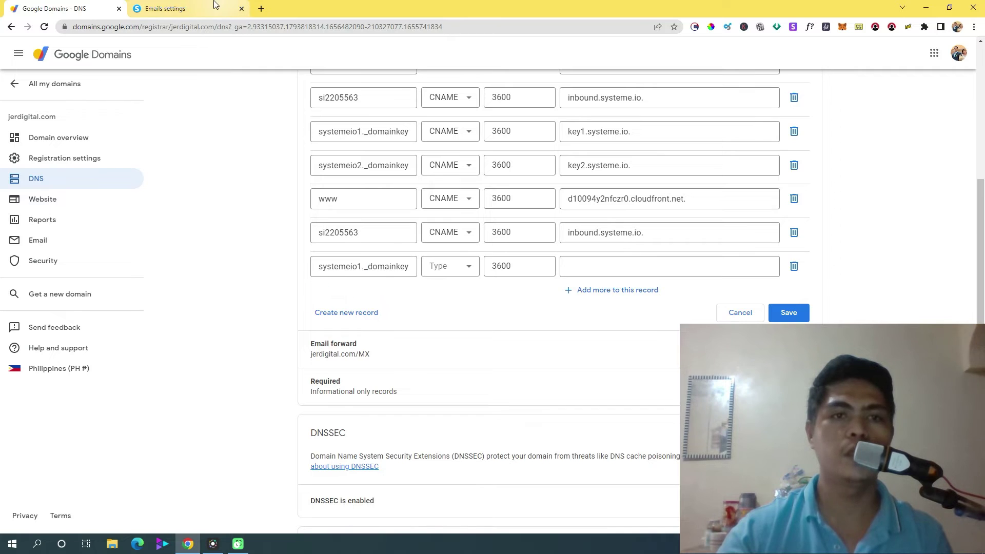
Set the record type to CNAME with data key1.systeme.io
{"action": "left_click", "coordinate": [175, 8]}
{"action": "left_click_drag", "start_coordinate": [611, 211], "coordinate": [700, 215]}
{"action": "right_click", "coordinate": [654, 214]}
{"action": "left_click", "coordinate": [688, 221]}
{"action": "left_click", "coordinate": [56, 9]}
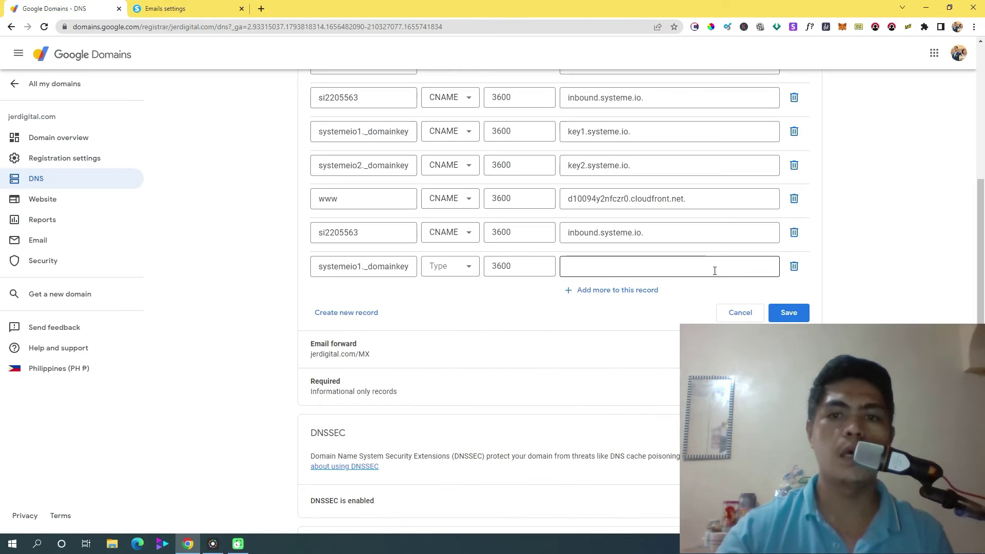
{"action": "left_click", "coordinate": [452, 266]}
{"action": "left_click", "coordinate": [457, 366]}
{"action": "left_click", "coordinate": [623, 268]}
{"action": "key", "text": "ctrl+v"}
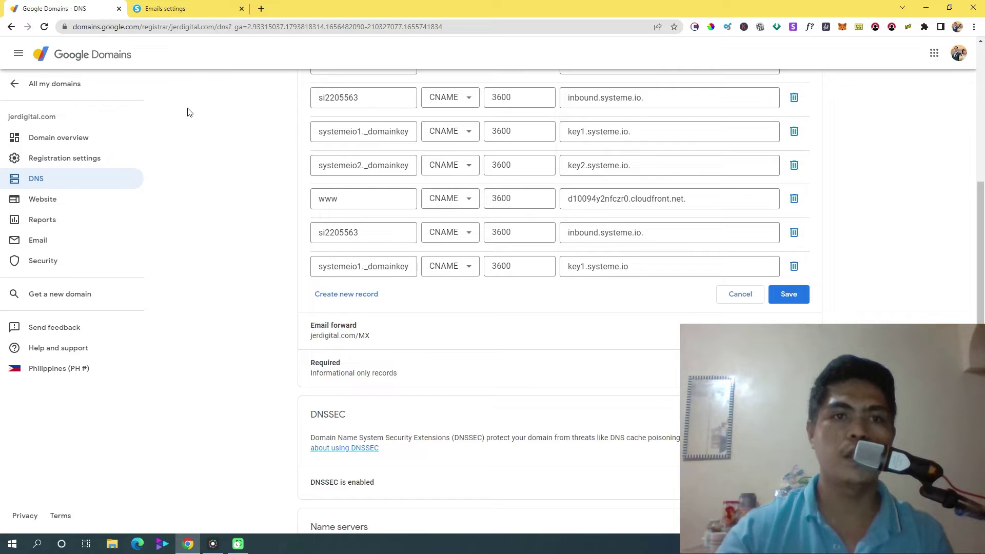
Copy systemeio2._domainkey from systeme.io and add another empty record row
{"action": "left_click", "coordinate": [186, 7]}
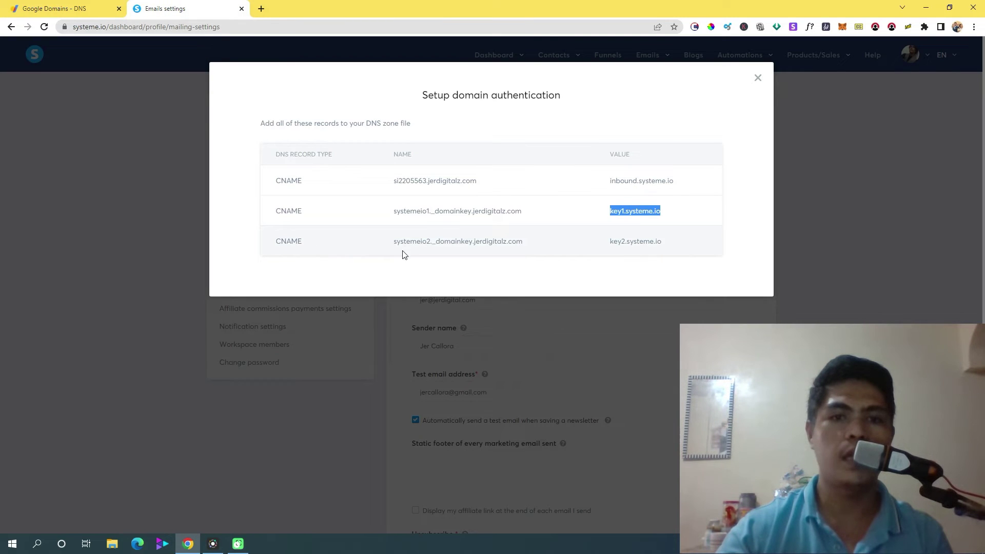
{"action": "left_click_drag", "start_coordinate": [393, 247], "coordinate": [469, 249]}
{"action": "right_click", "coordinate": [459, 244]}
{"action": "left_click", "coordinate": [506, 251]}
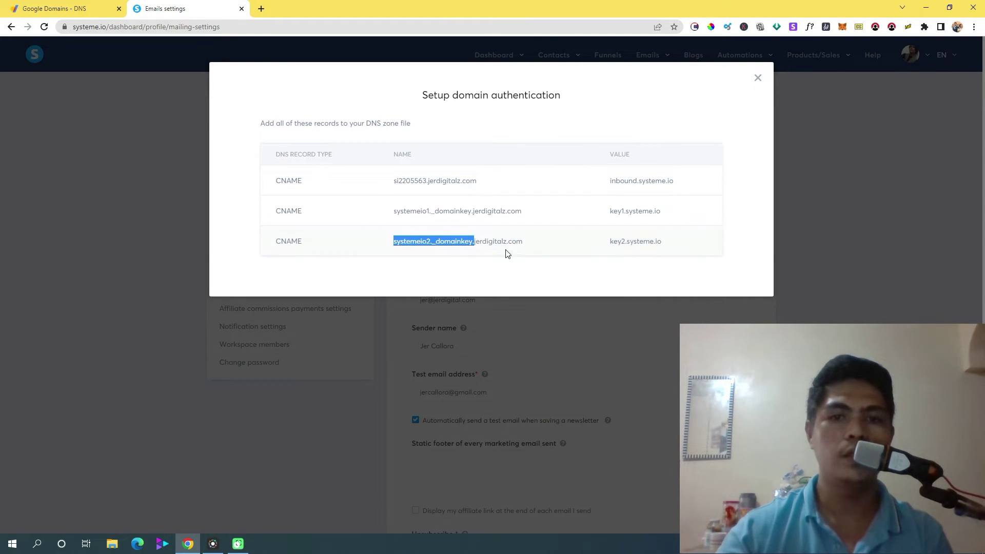
{"action": "left_click", "coordinate": [84, 5]}
{"action": "left_click", "coordinate": [351, 293]}
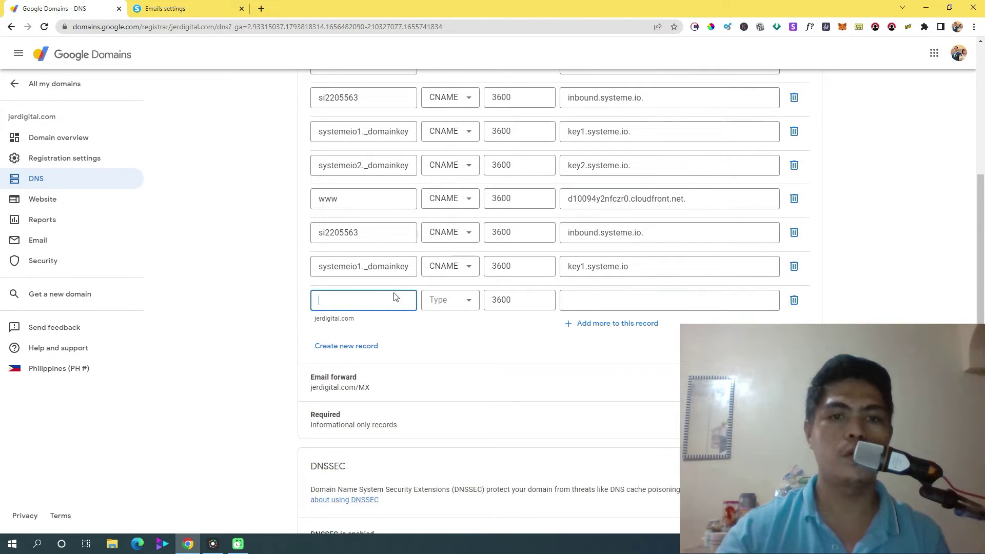
Fill the last row as CNAME systemeio2._domainkey. pointing to key2.systeme.io
{"action": "key", "text": "ctrl+v"}
{"action": "left_click", "coordinate": [442, 300]}
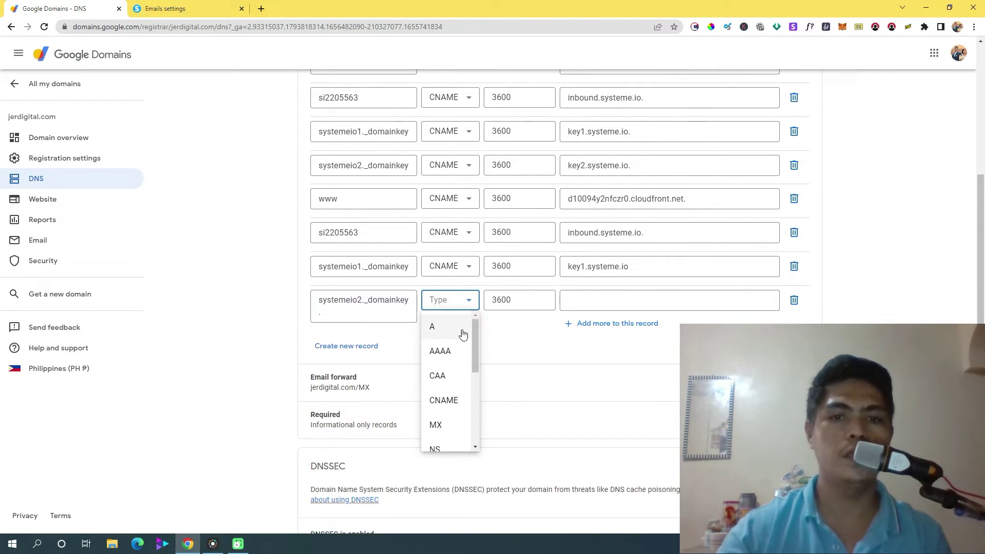
{"action": "left_click", "coordinate": [440, 399]}
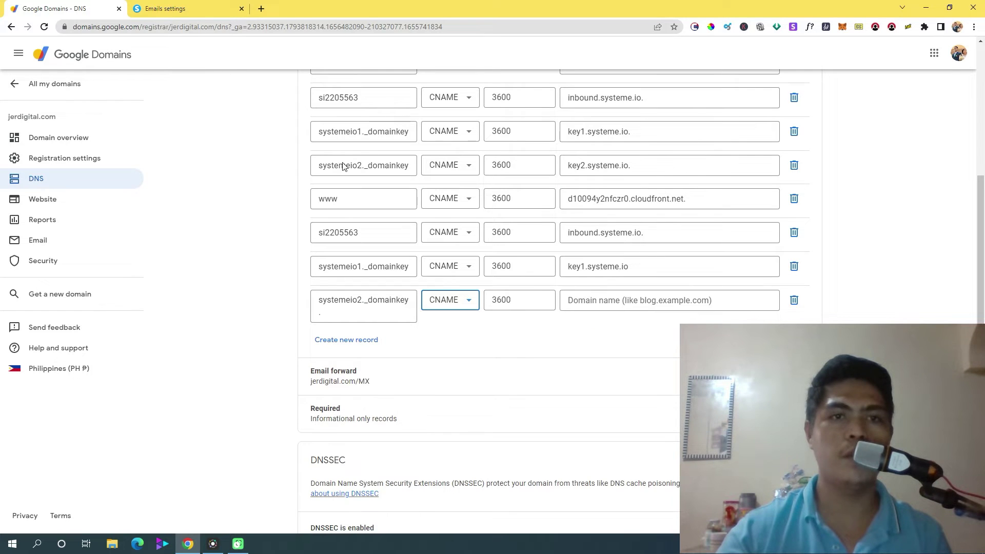
{"action": "left_click", "coordinate": [226, 8]}
{"action": "left_click_drag", "start_coordinate": [608, 242], "coordinate": [677, 247]}
{"action": "right_click", "coordinate": [642, 237]}
{"action": "left_click", "coordinate": [675, 244]}
{"action": "left_click", "coordinate": [107, 5]}
{"action": "left_click", "coordinate": [618, 301]}
{"action": "key", "text": "ctrl+v"}
{"action": "left_click", "coordinate": [552, 352]}
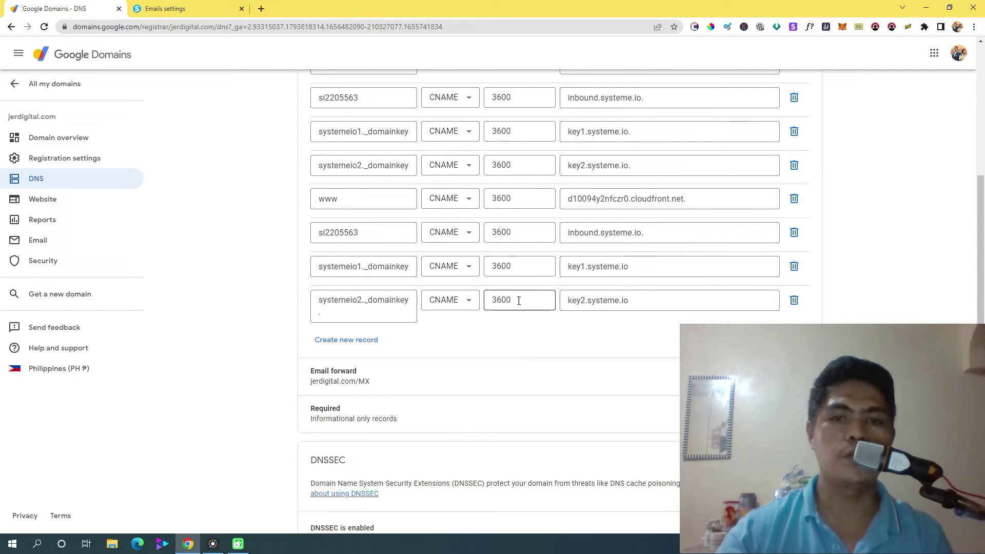
Review the new DNS records against the systeme.io authentication records
{"action": "left_click", "coordinate": [193, 6]}
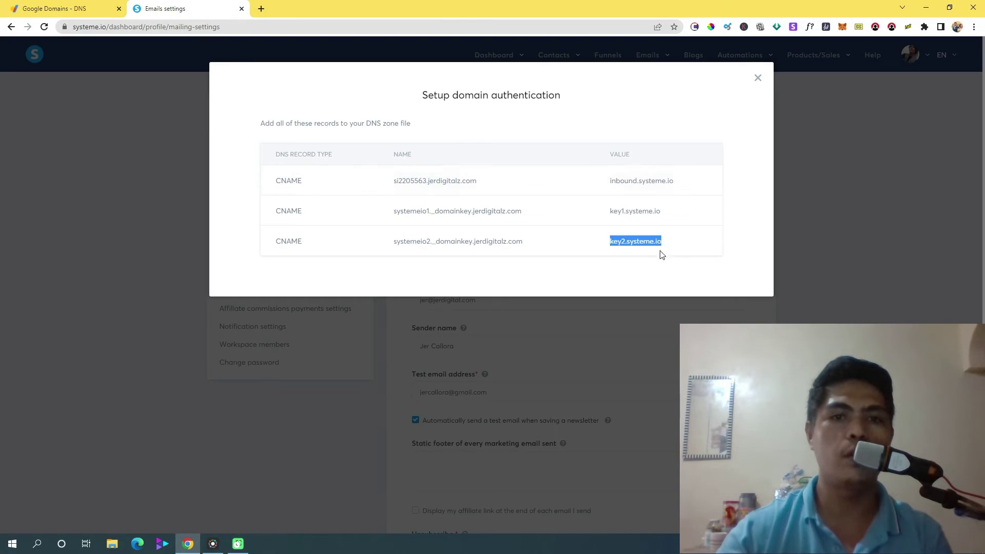
{"action": "left_click", "coordinate": [67, 8]}
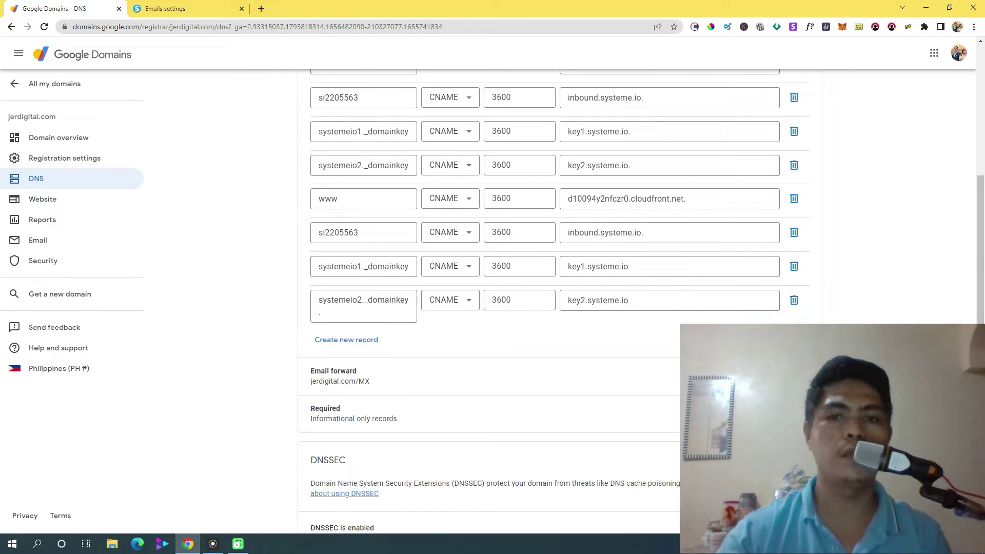
{"action": "scroll", "coordinate": [550, 281], "scroll_direction": "up", "scroll_amount": 3}
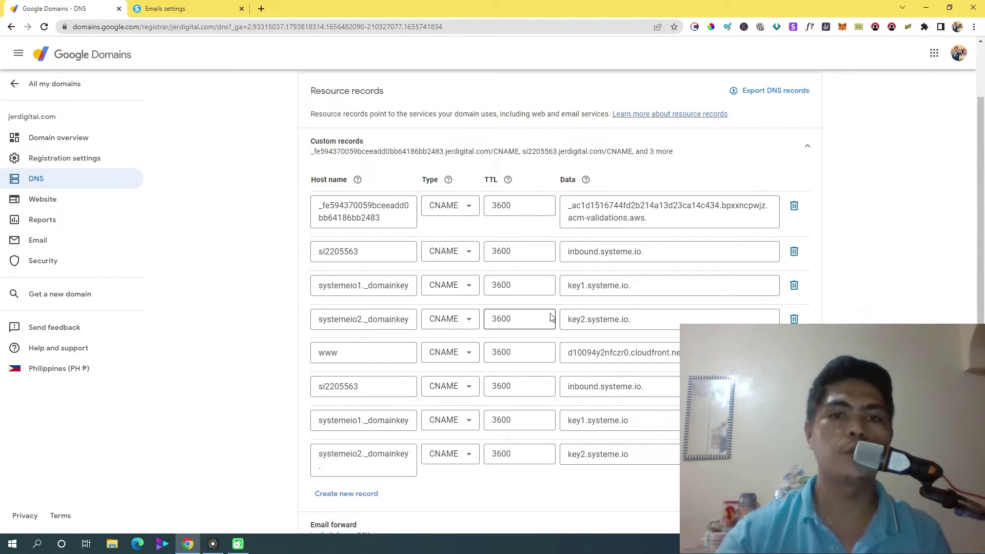
{"action": "left_click", "coordinate": [186, 8]}
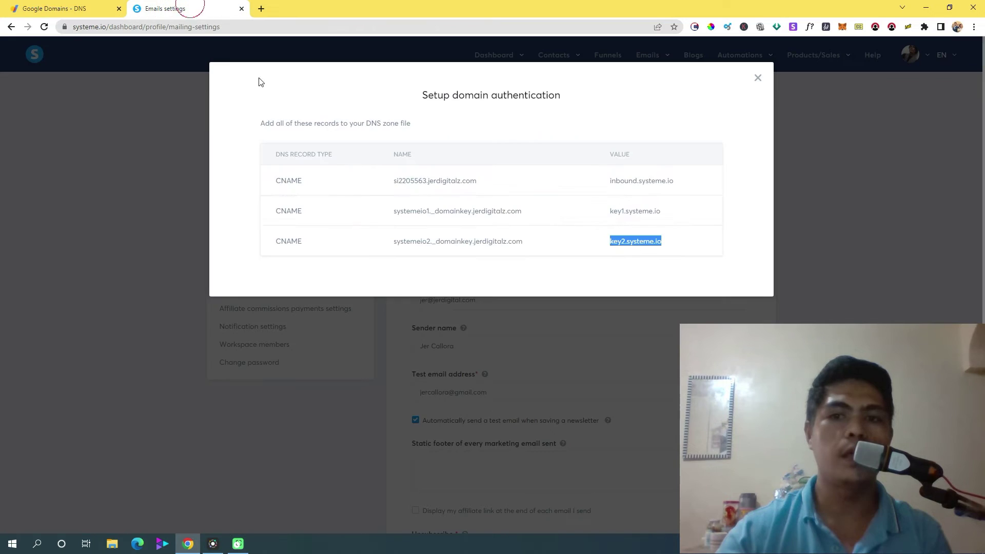
Close the authentication dialog and confirm jerdigitalz.com shows Pending beside Verified jerdigital.com
{"action": "left_click", "coordinate": [758, 77]}
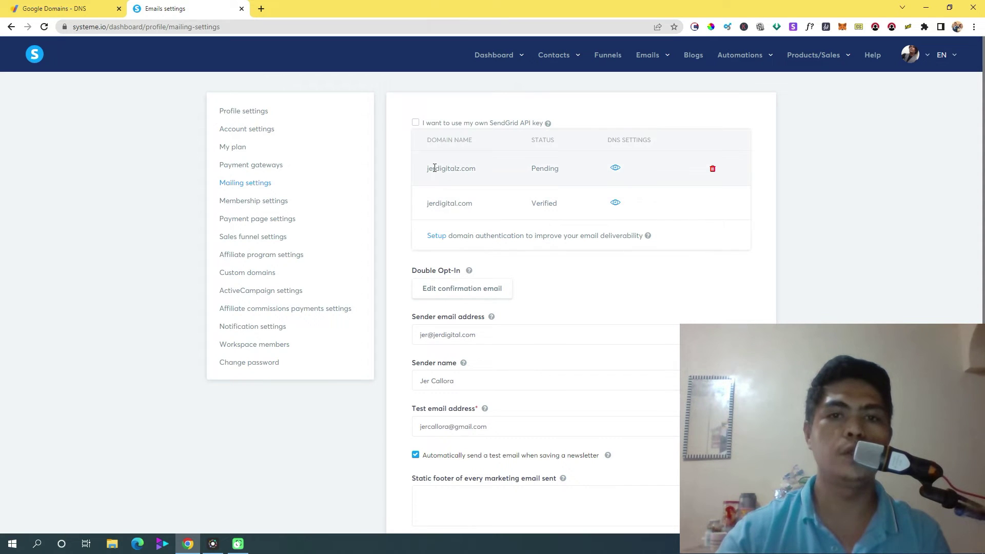
{"action": "left_click_drag", "start_coordinate": [435, 168], "coordinate": [496, 178]}
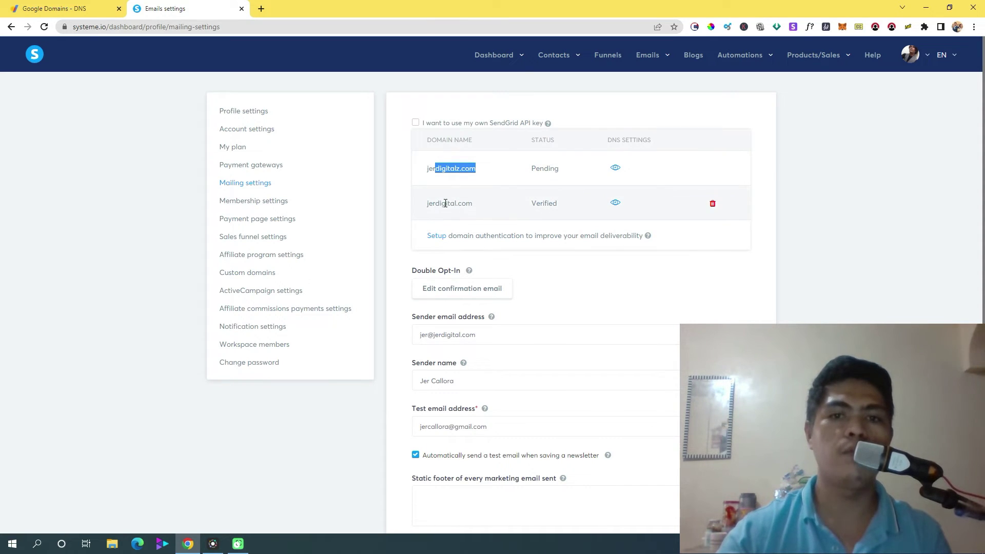
{"action": "left_click", "coordinate": [424, 170]}
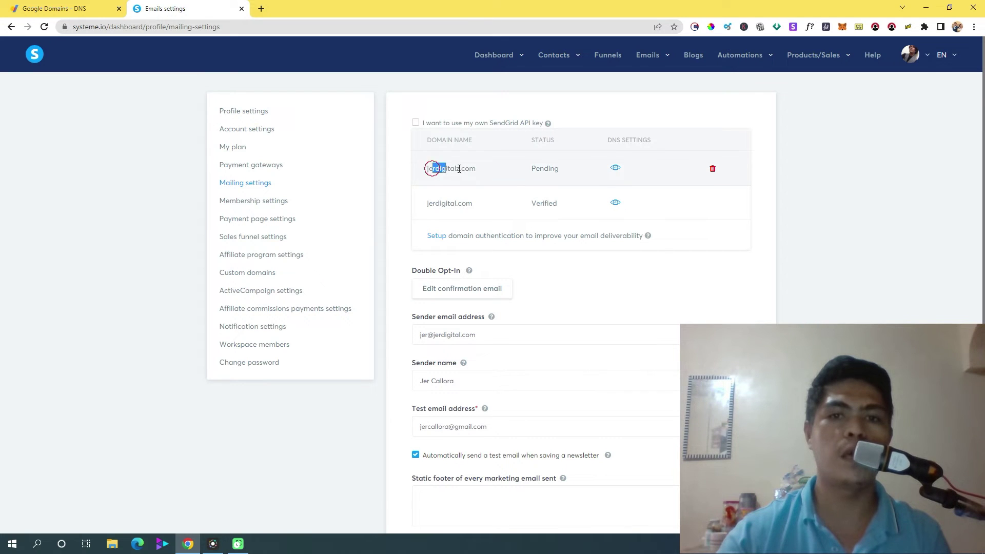
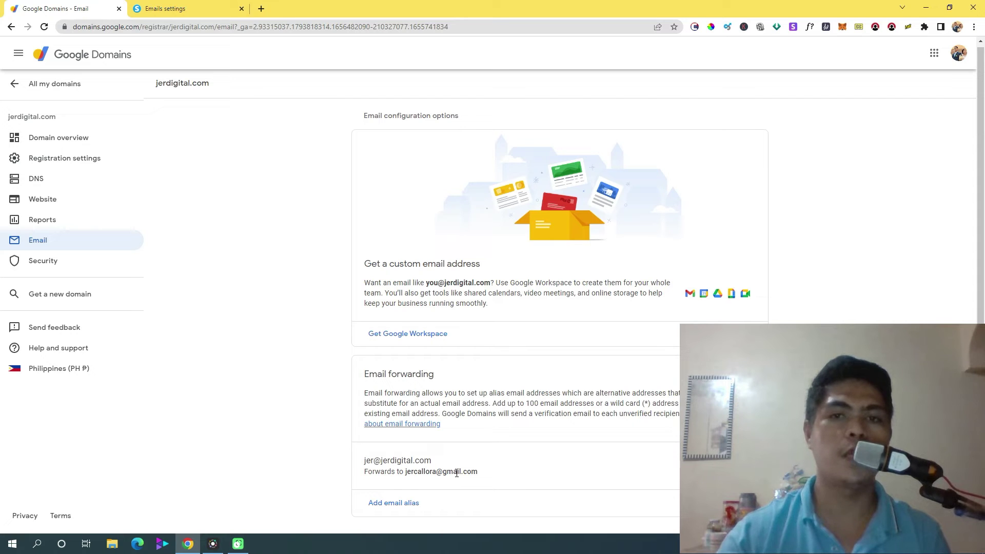
Start a new email alias in Google Domains and name it john
{"action": "left_click", "coordinate": [392, 503]}
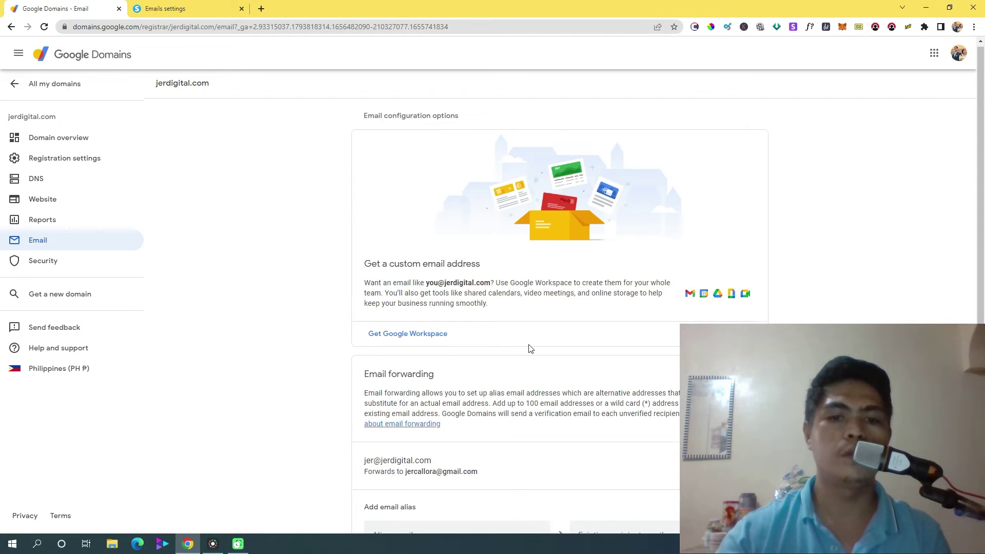
{"action": "left_click", "coordinate": [420, 458]}
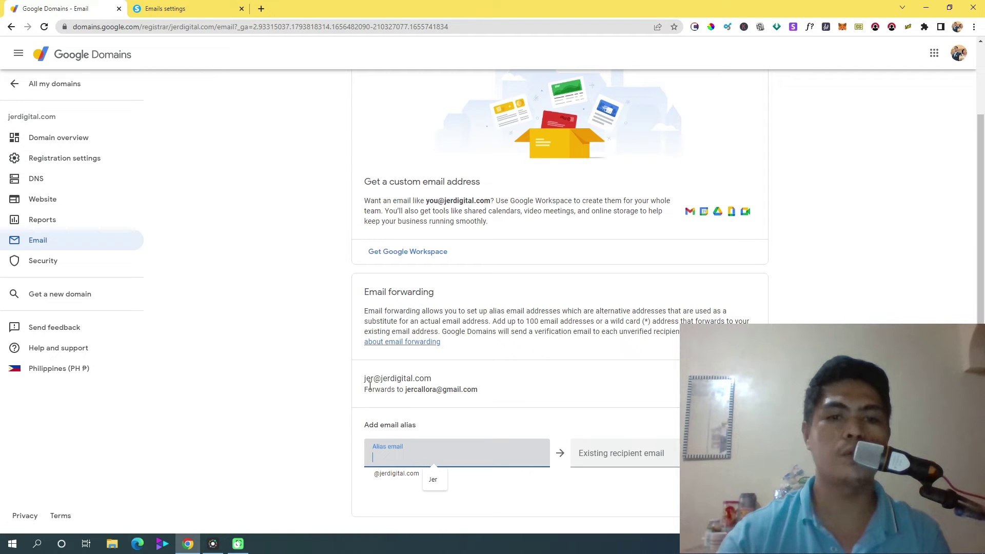
{"action": "left_click_drag", "start_coordinate": [366, 381], "coordinate": [433, 381]}
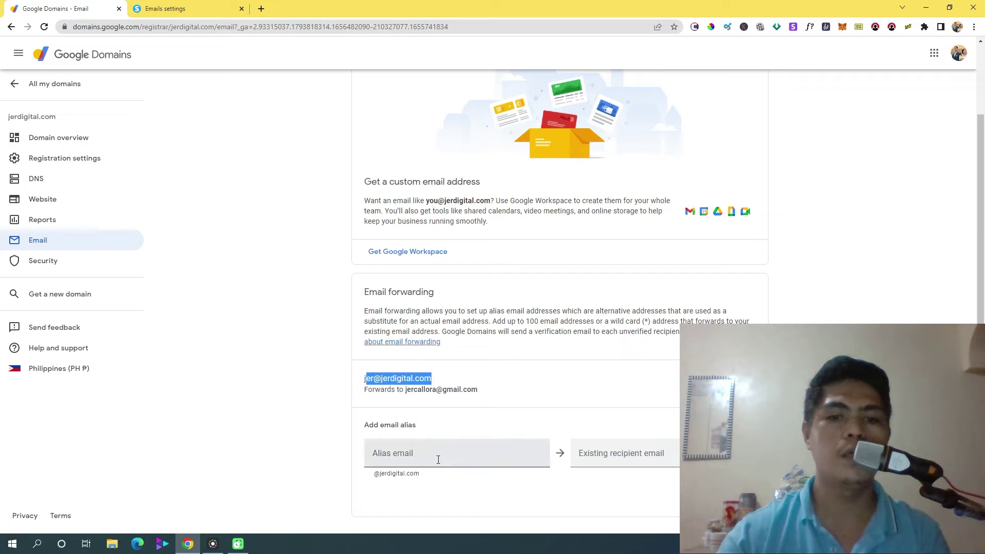
{"action": "left_click", "coordinate": [410, 454]}
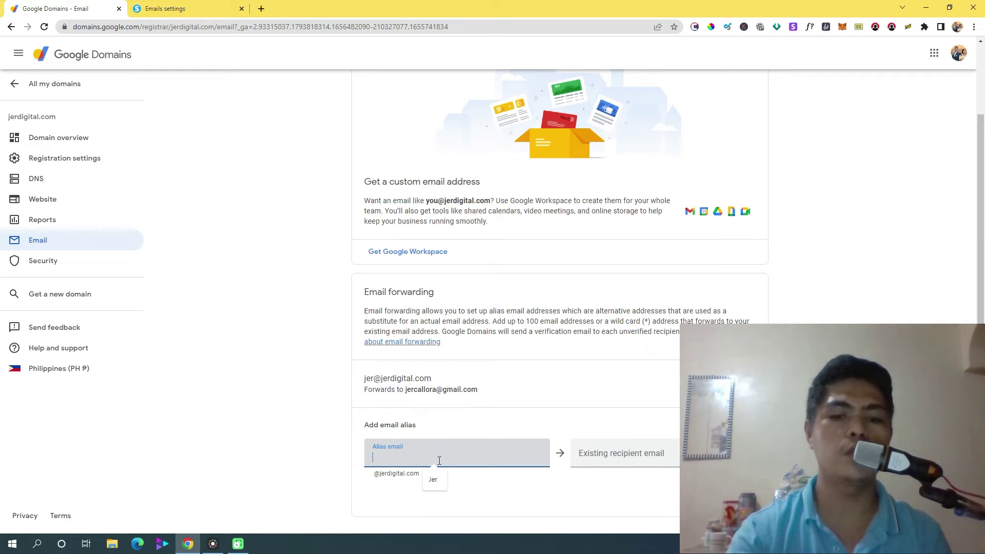
{"action": "type", "text": "jer"}
{"action": "key", "text": "BackSpace"}
{"action": "key", "text": "BackSpace"}
{"action": "key", "text": "BackSpace"}
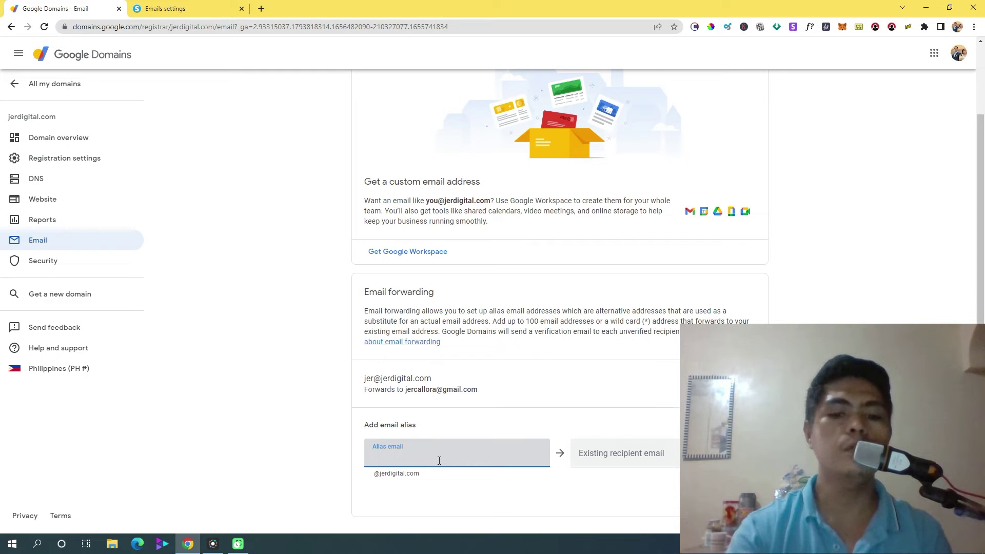
{"action": "type", "text": "john"}
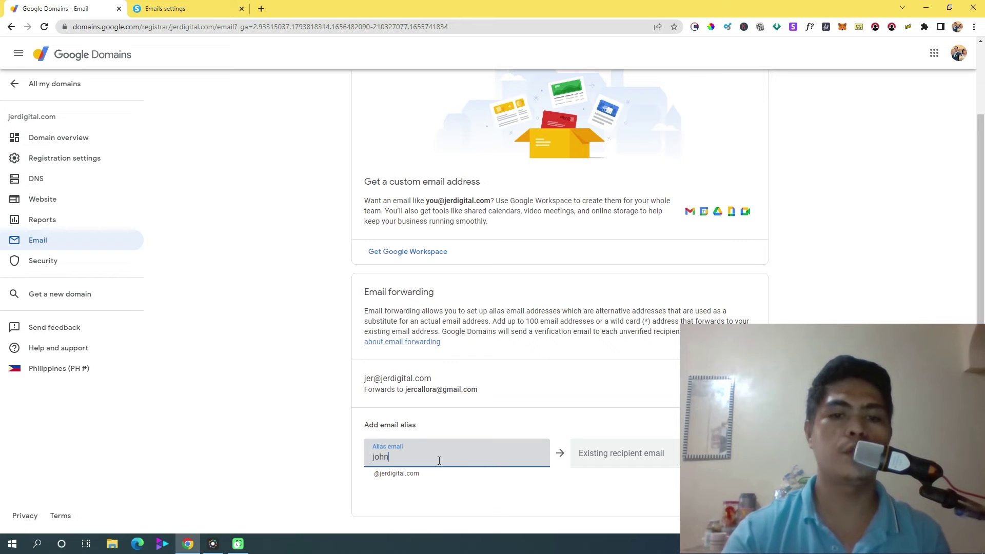
{"action": "key", "text": "BackSpace"}
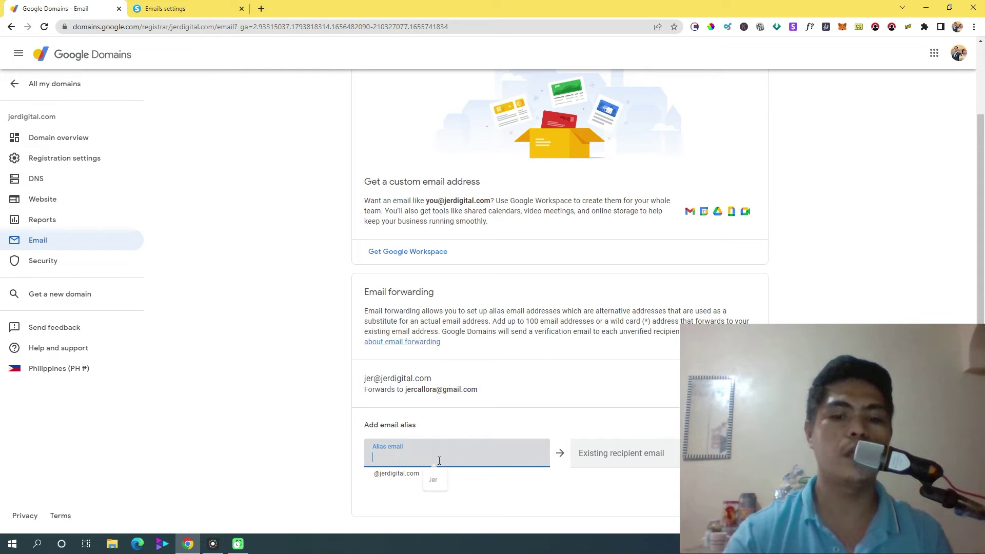
{"action": "type", "text": "john"}
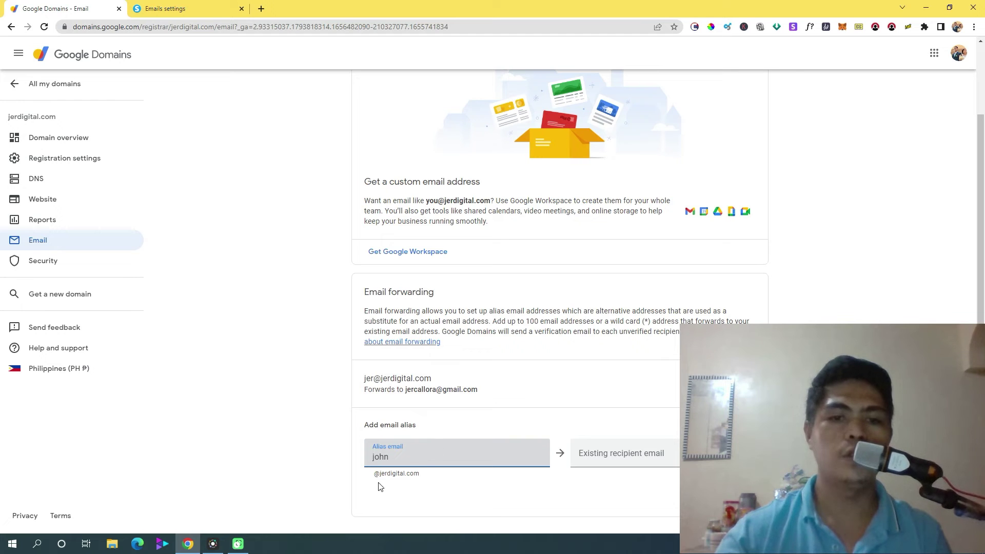
Leave the recipient field empty and copy the existing jerdigital.com alias address
{"action": "left_click", "coordinate": [601, 461]}
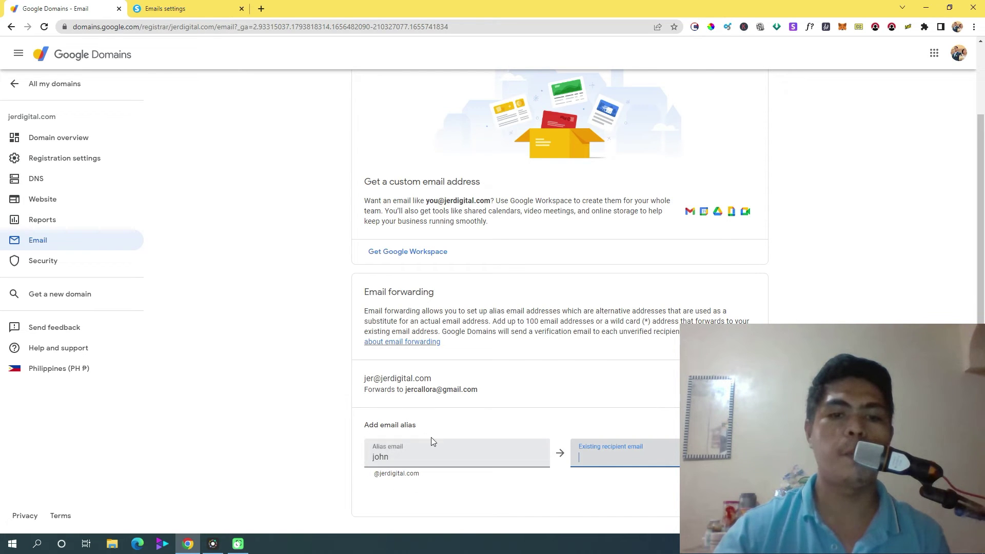
{"action": "left_click", "coordinate": [625, 456]}
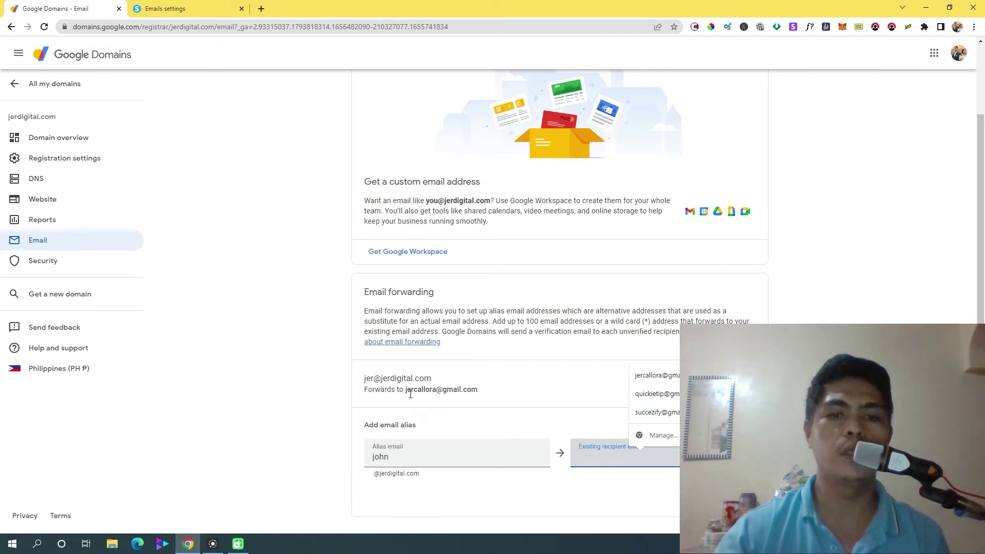
{"action": "left_click_drag", "start_coordinate": [406, 391], "coordinate": [470, 391]}
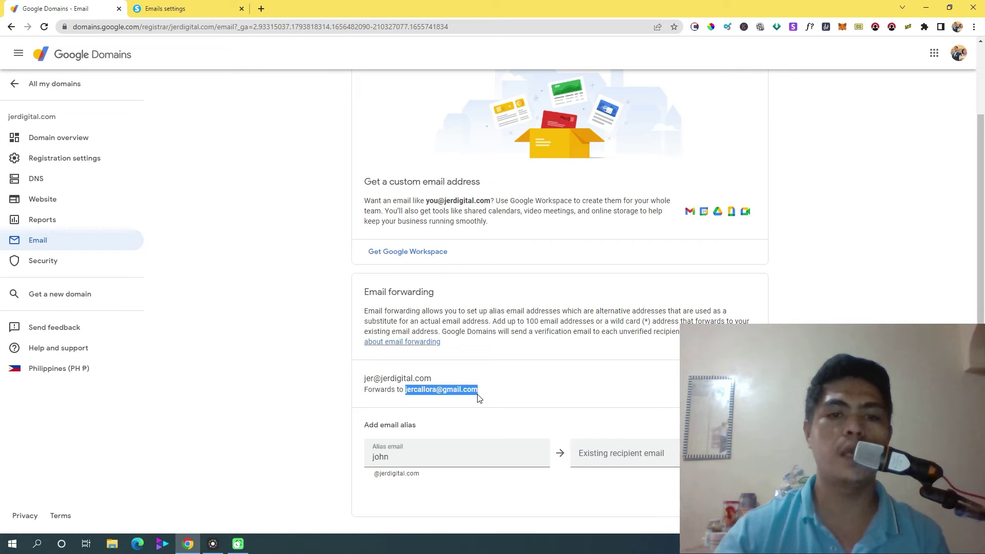
{"action": "left_click", "coordinate": [417, 409]}
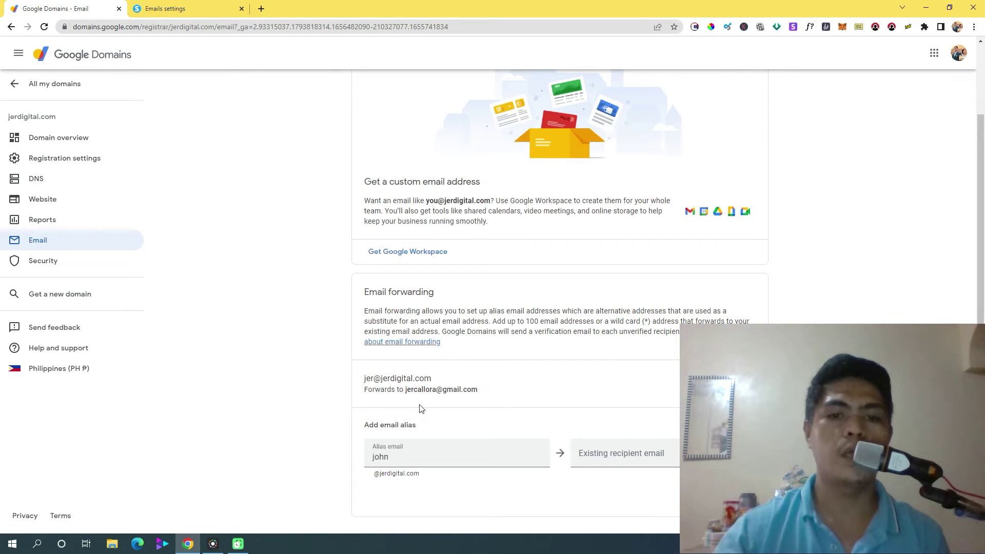
{"action": "left_click_drag", "start_coordinate": [363, 378], "coordinate": [442, 382]}
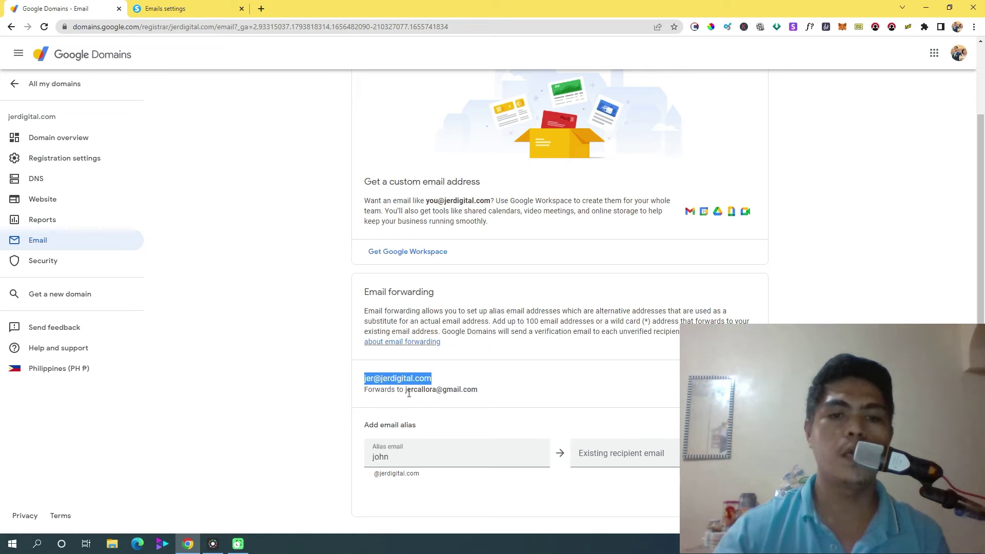
{"action": "left_click_drag", "start_coordinate": [408, 391], "coordinate": [481, 397]}
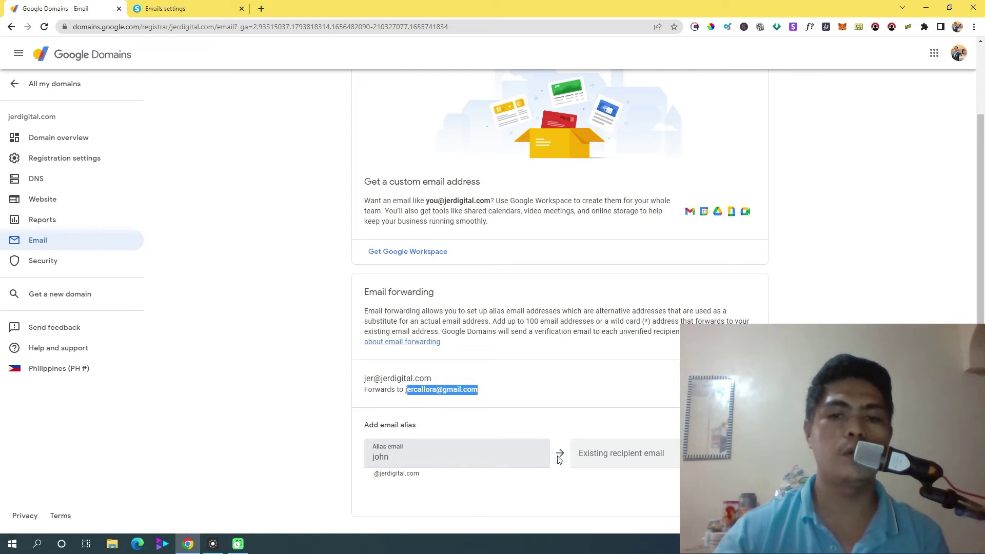
{"action": "left_click", "coordinate": [610, 453]}
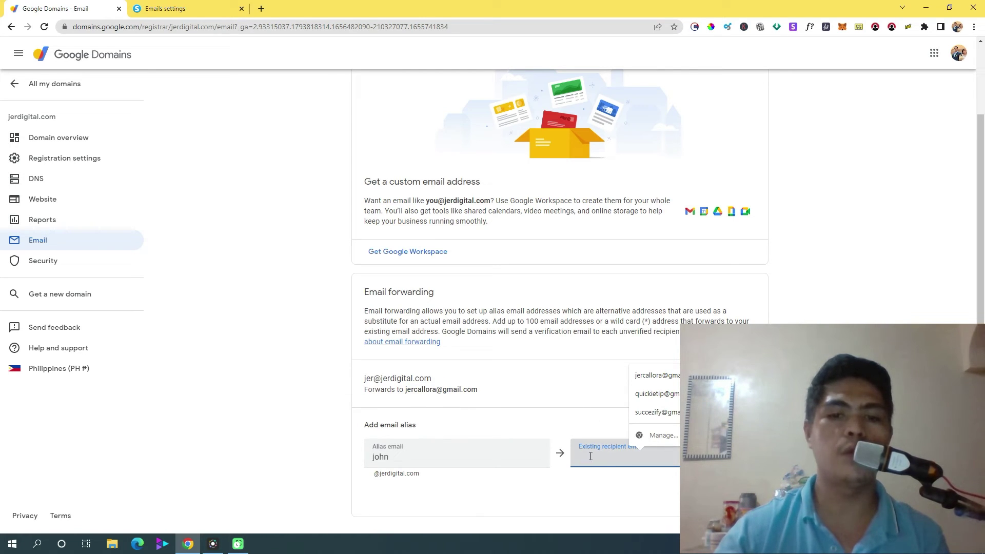
{"action": "left_click", "coordinate": [575, 430]}
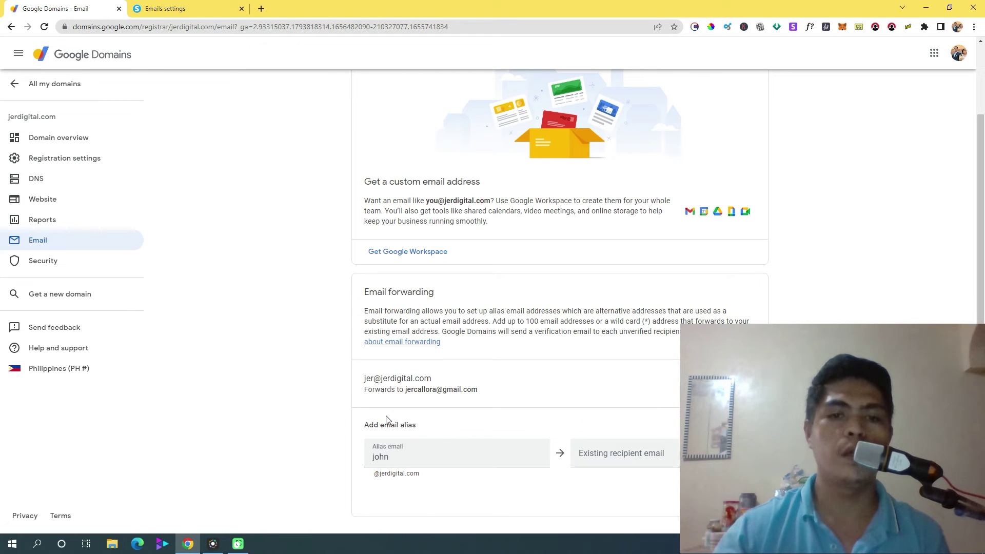
{"action": "left_click_drag", "start_coordinate": [436, 384], "coordinate": [364, 382]}
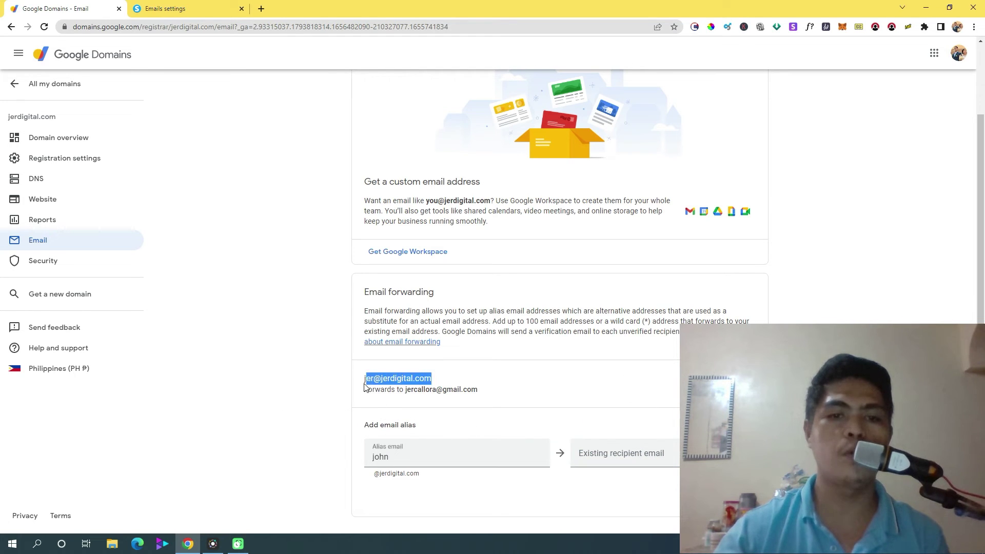
{"action": "right_click", "coordinate": [386, 379]}
{"action": "left_click", "coordinate": [414, 385]}
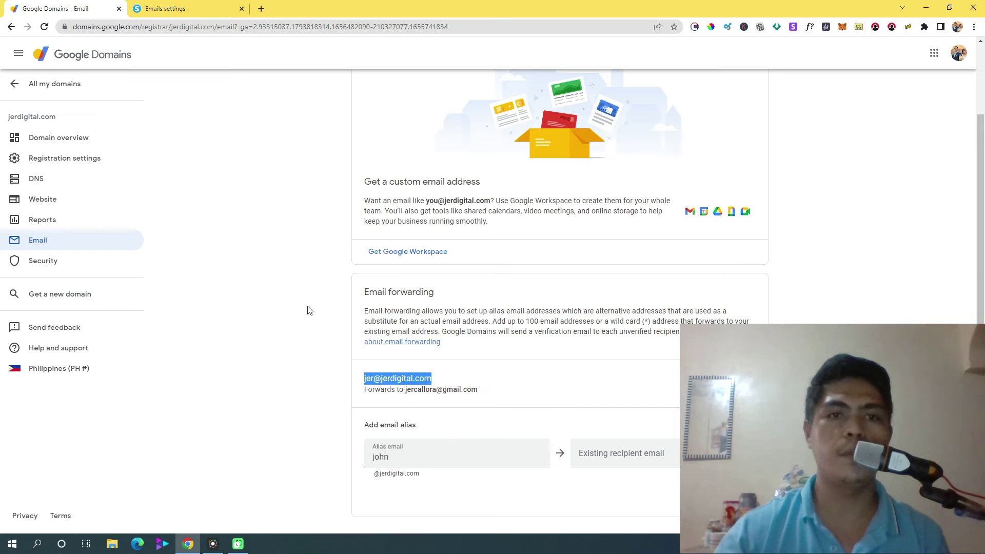
{"action": "right_click", "coordinate": [406, 378]}
Copy the alias address and locate systeme.io's Sender email address field in Mailing settings
{"action": "left_click", "coordinate": [418, 387]}
{"action": "left_click", "coordinate": [169, 9]}
{"action": "scroll", "coordinate": [372, 155], "scroll_direction": "down", "scroll_amount": 1}
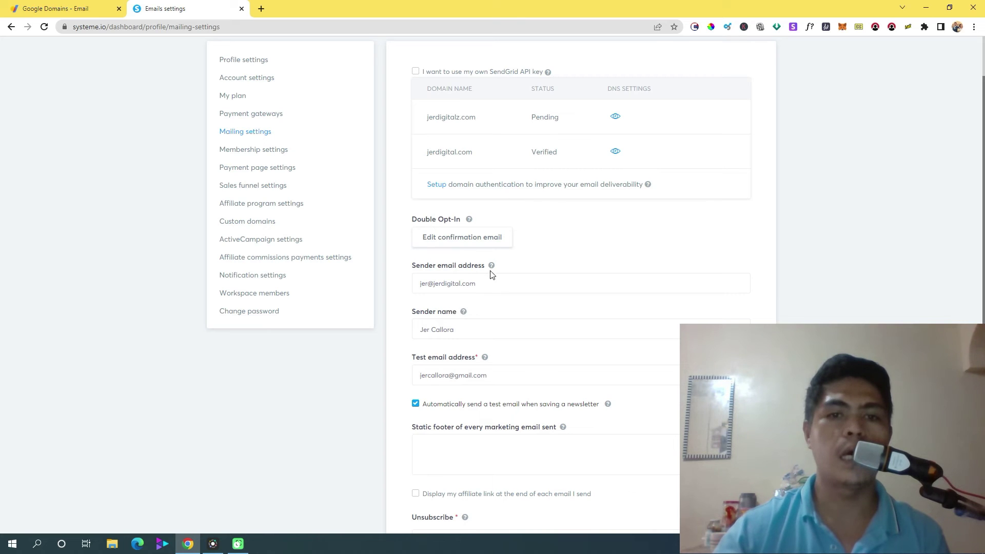
{"action": "scroll", "coordinate": [491, 275], "scroll_direction": "down", "scroll_amount": 1}
{"action": "scroll", "coordinate": [494, 278], "scroll_direction": "up", "scroll_amount": 1}
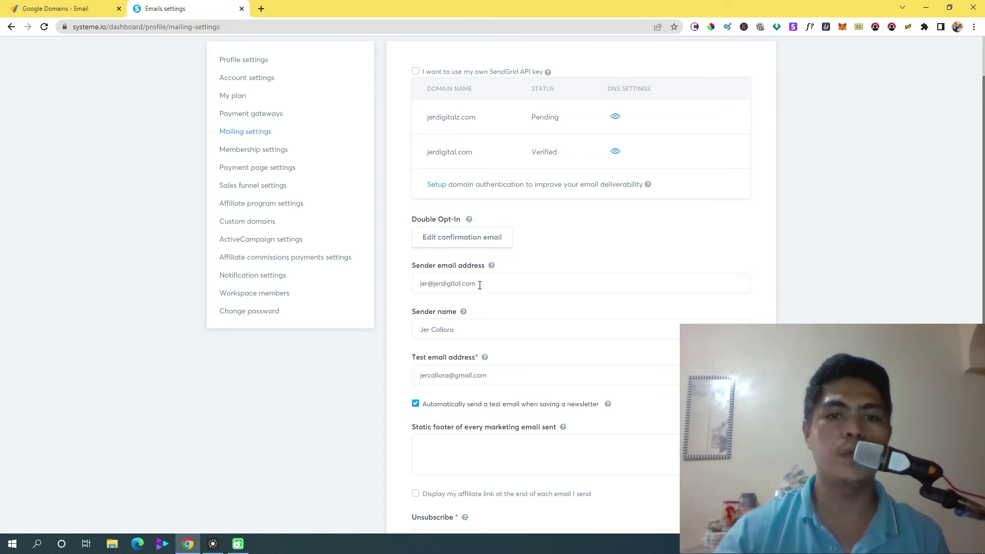
{"action": "left_click_drag", "start_coordinate": [414, 276], "coordinate": [493, 276]}
{"action": "left_click", "coordinate": [504, 284]}
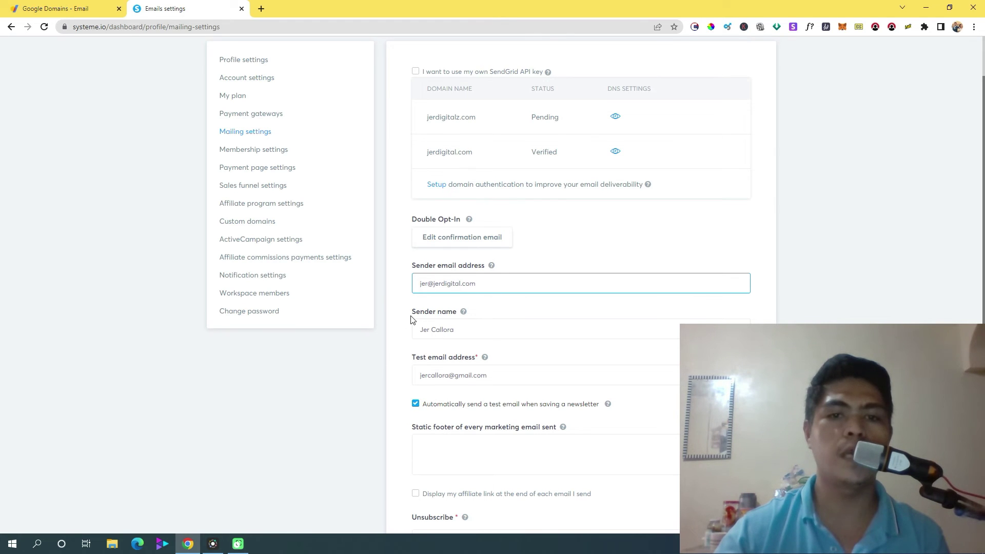
Confirm the jerdigital.com sender address matches the Google Domains forwarding alias
{"action": "scroll", "coordinate": [477, 349], "scroll_direction": "down", "scroll_amount": 1}
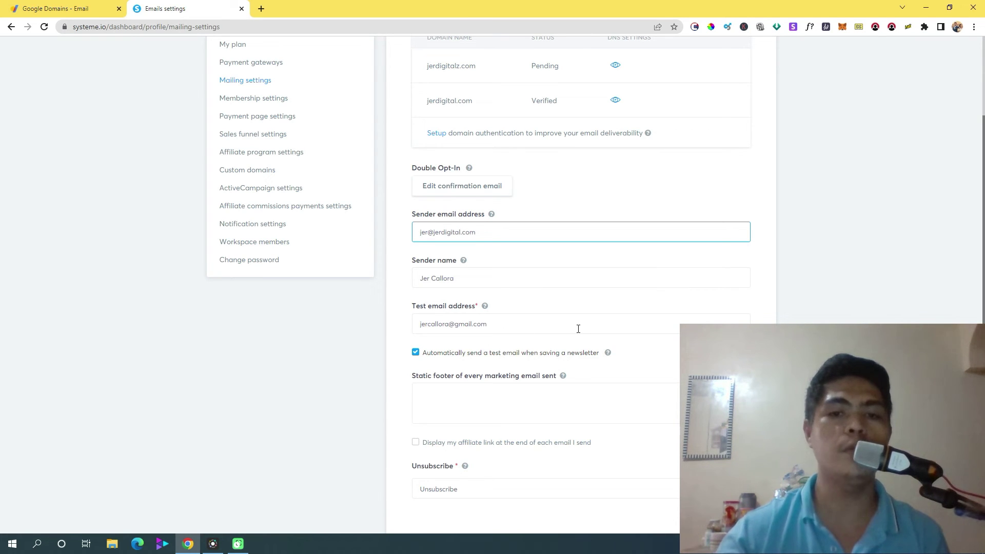
{"action": "scroll", "coordinate": [531, 345], "scroll_direction": "down", "scroll_amount": 1}
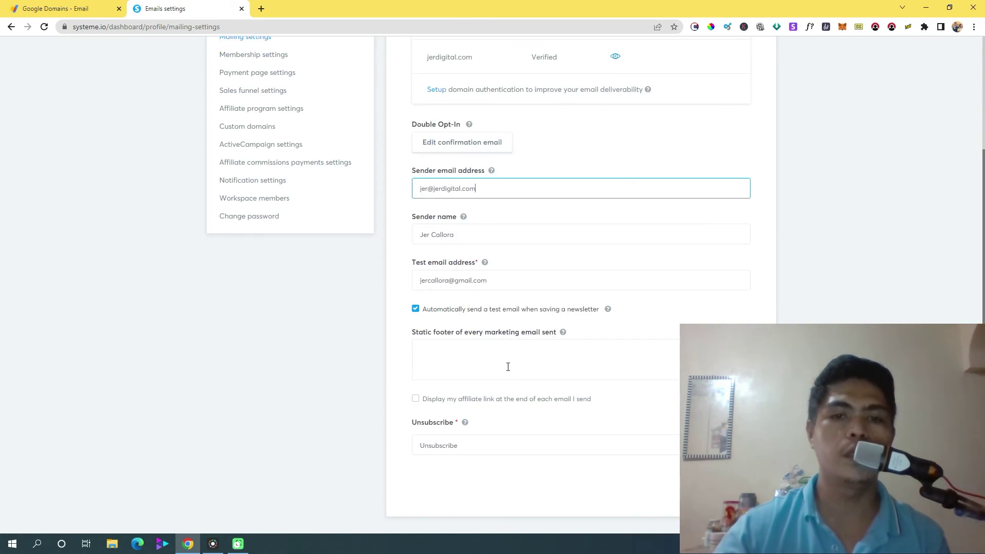
{"action": "scroll", "coordinate": [490, 368], "scroll_direction": "up", "scroll_amount": 2}
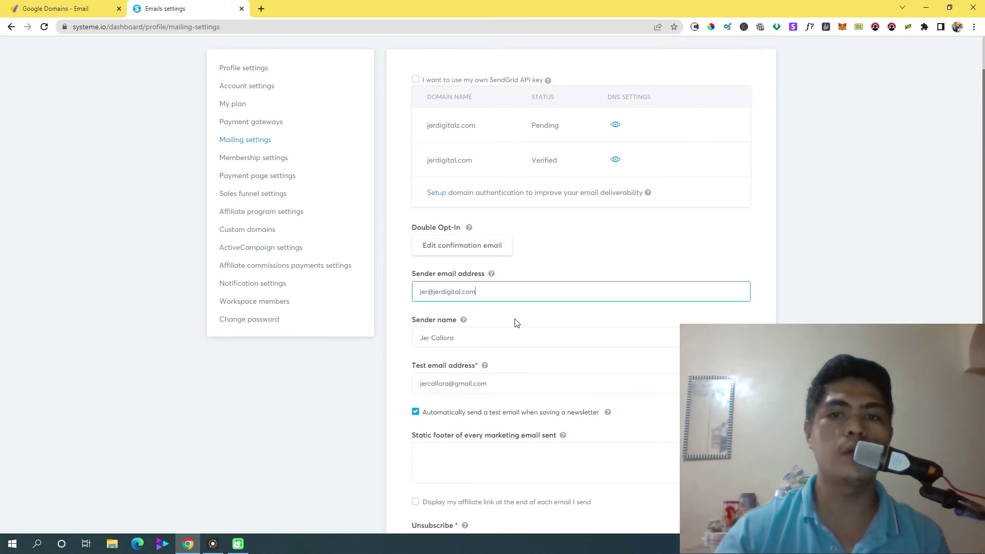
{"action": "scroll", "coordinate": [517, 320], "scroll_direction": "up", "scroll_amount": 1}
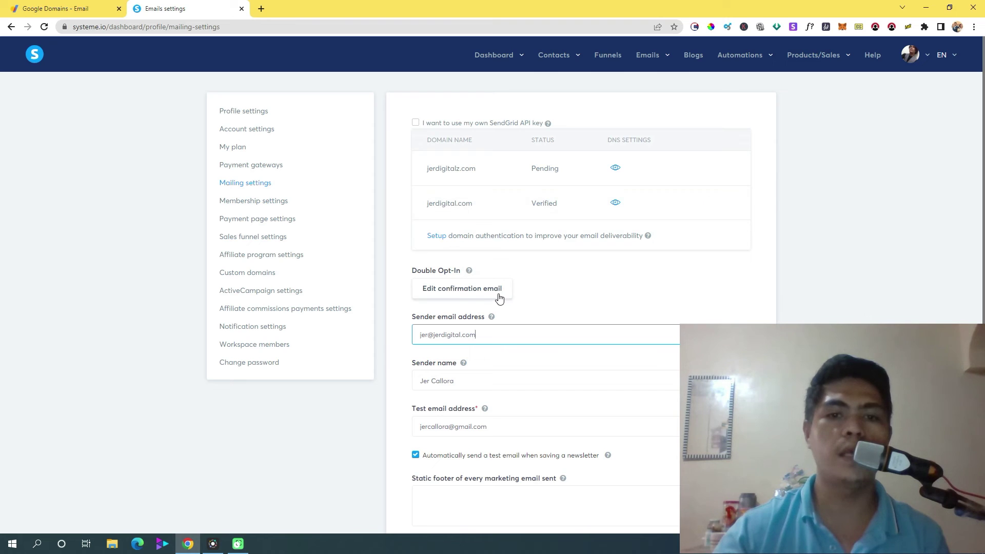
{"action": "scroll", "coordinate": [497, 299], "scroll_direction": "down", "scroll_amount": 2}
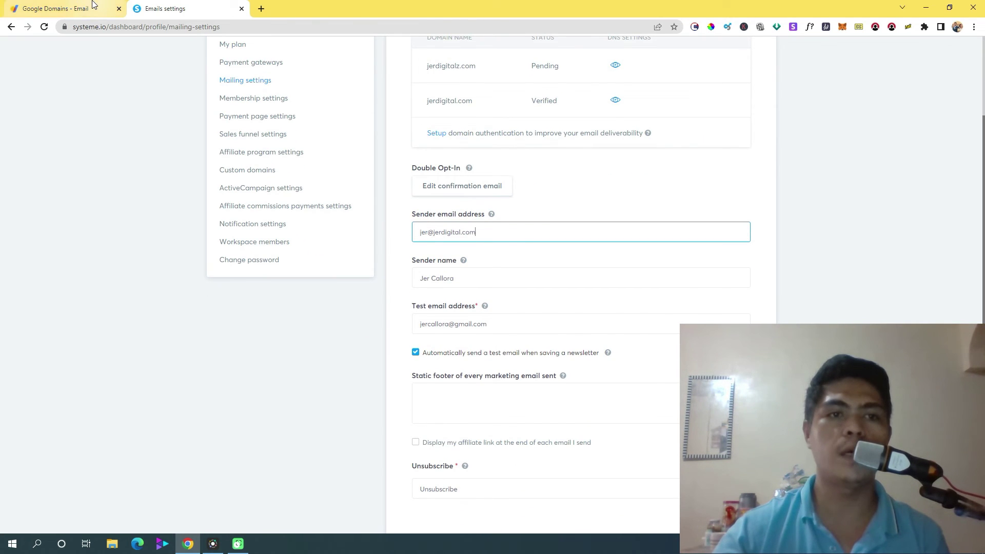
{"action": "left_click", "coordinate": [77, 9]}
{"action": "left_click", "coordinate": [182, 8]}
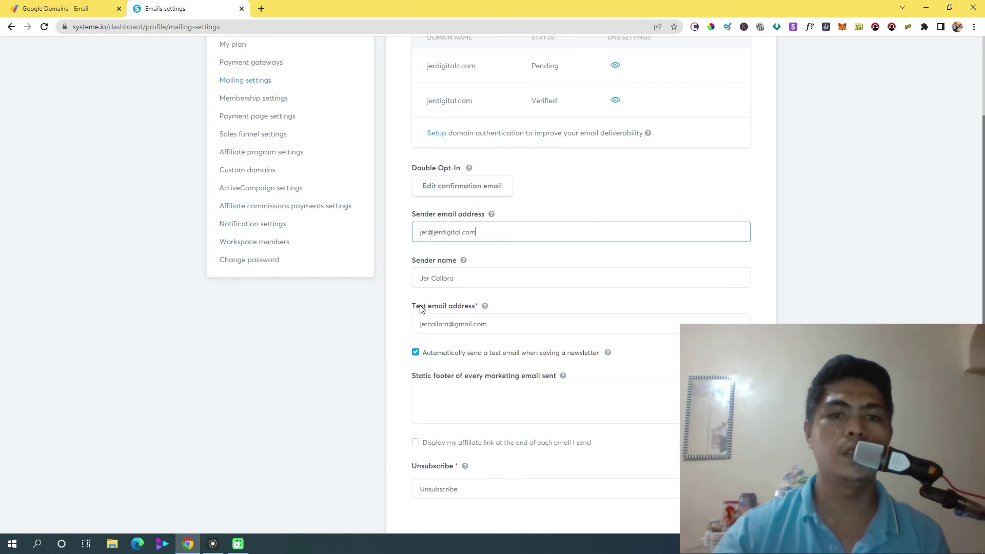
{"action": "left_click", "coordinate": [511, 234]}
{"action": "left_click", "coordinate": [824, 293]}
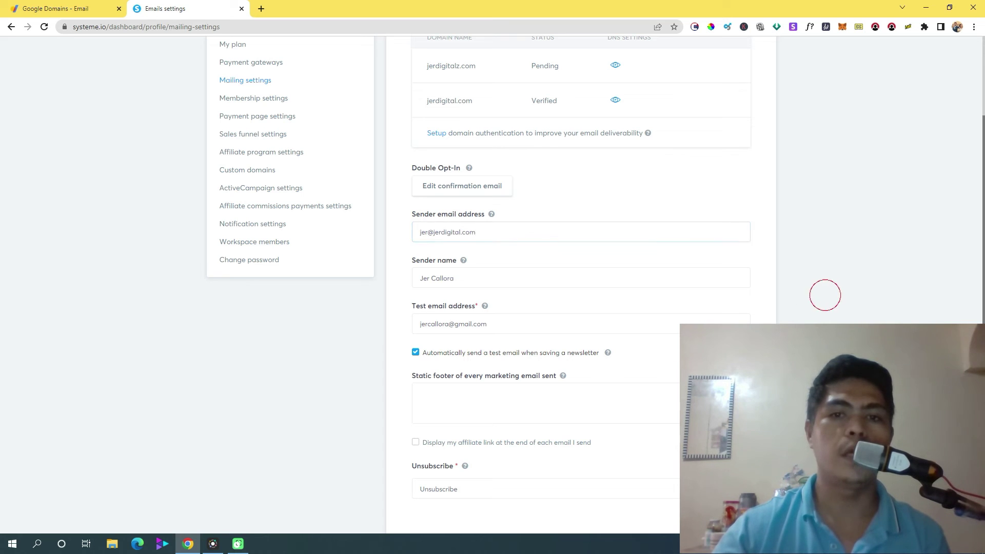
{"action": "scroll", "coordinate": [668, 290], "scroll_direction": "up", "scroll_amount": 2}
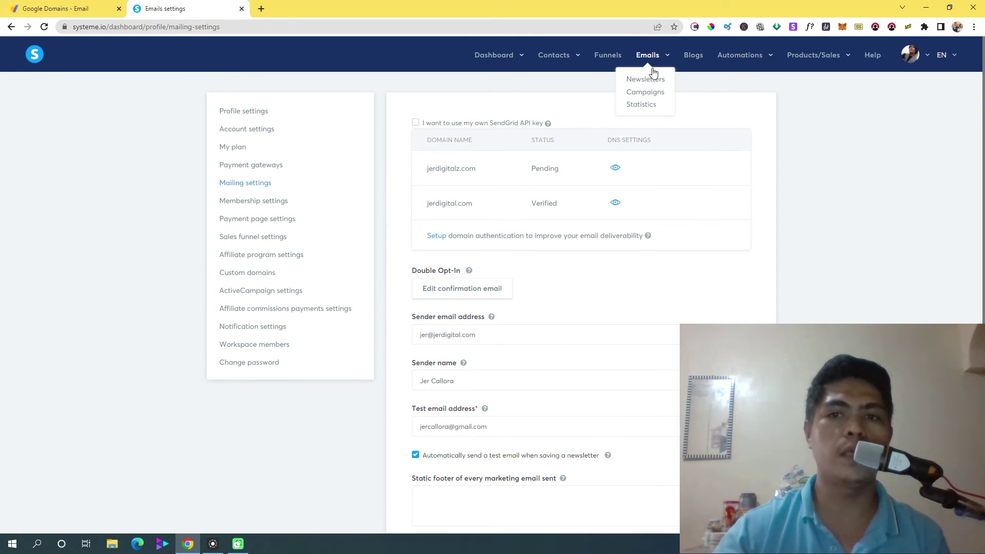
{"action": "mouse_move", "coordinate": [647, 55]}
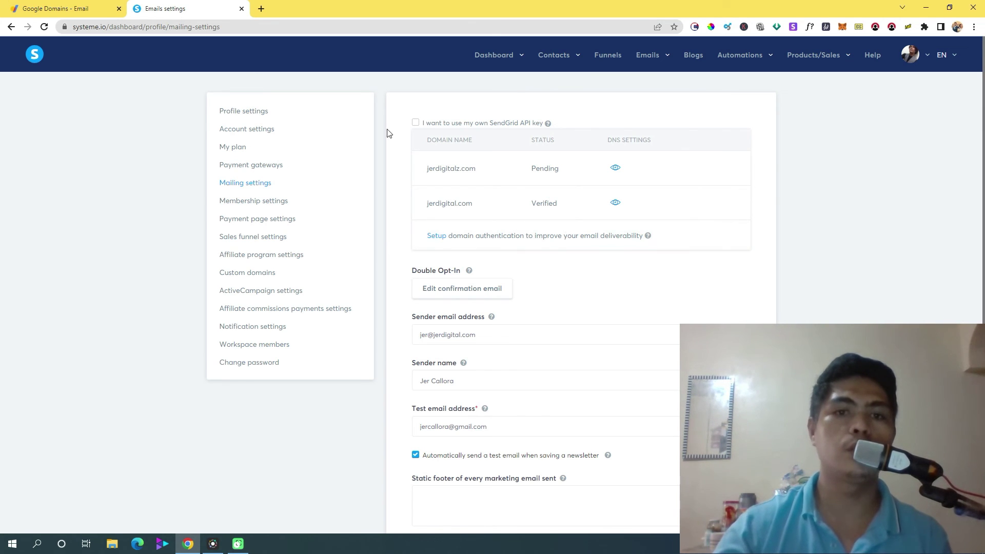
Open the 'How to authenticate your personal domain name' article from the Setup domain authentication help
{"action": "left_click", "coordinate": [64, 9]}
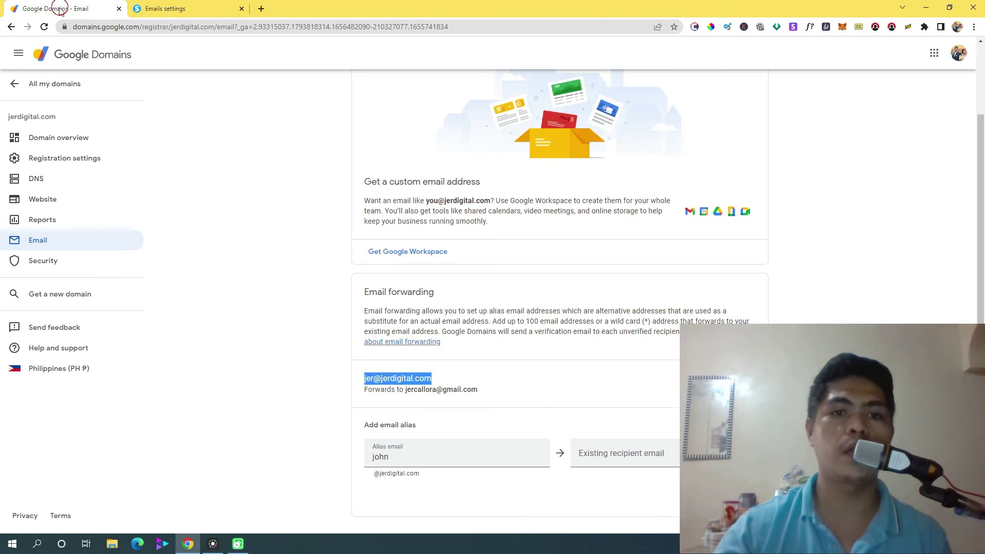
{"action": "left_click", "coordinate": [159, 8]}
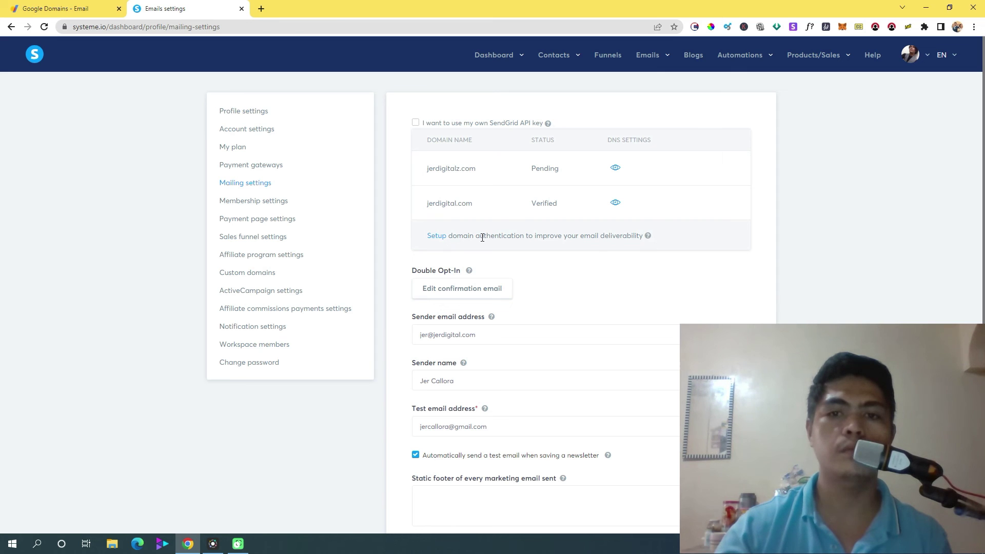
{"action": "left_click_drag", "start_coordinate": [597, 243], "coordinate": [765, 245]}
{"action": "left_click", "coordinate": [655, 246]}
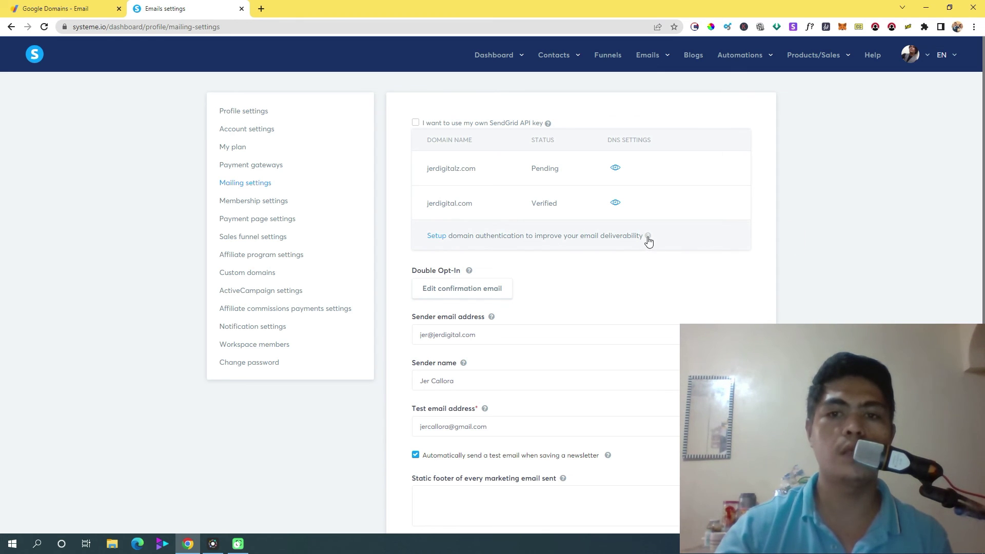
{"action": "left_click", "coordinate": [649, 237]}
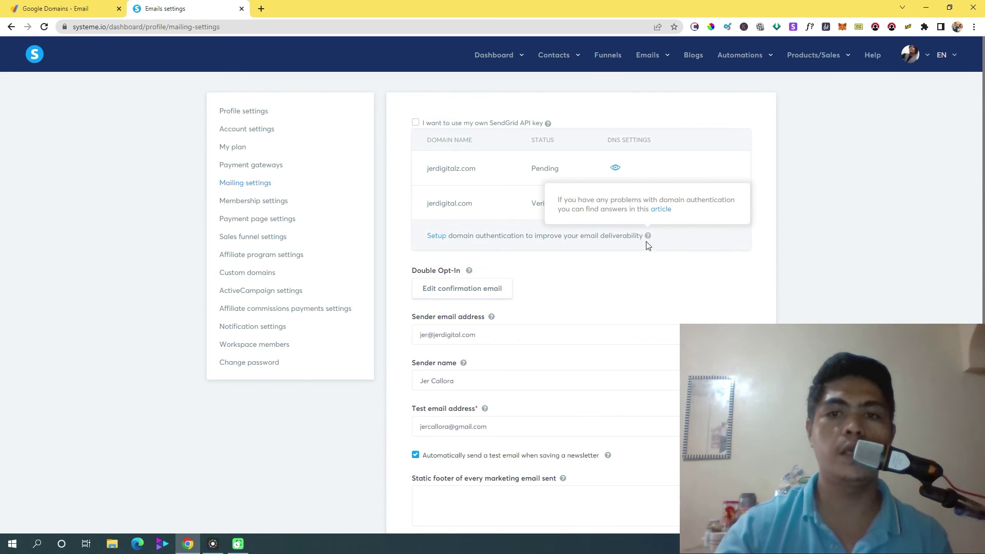
{"action": "left_click", "coordinate": [662, 211]}
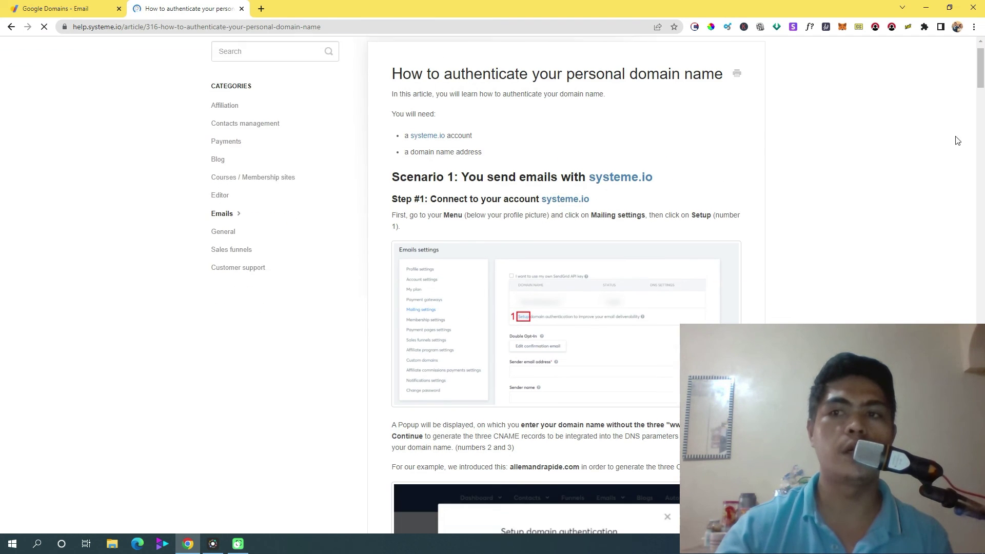
Scroll the article to the three CNAME records table and step 7's validation instructions
{"action": "left_click", "coordinate": [980, 111]}
{"action": "left_click_drag", "start_coordinate": [980, 111], "coordinate": [982, 74]}
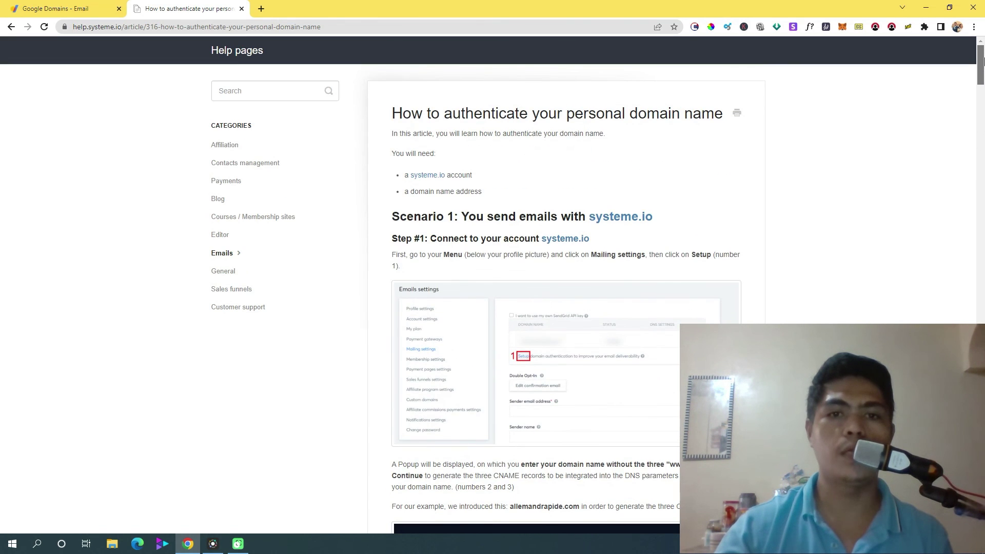
{"action": "left_click", "coordinate": [983, 292]}
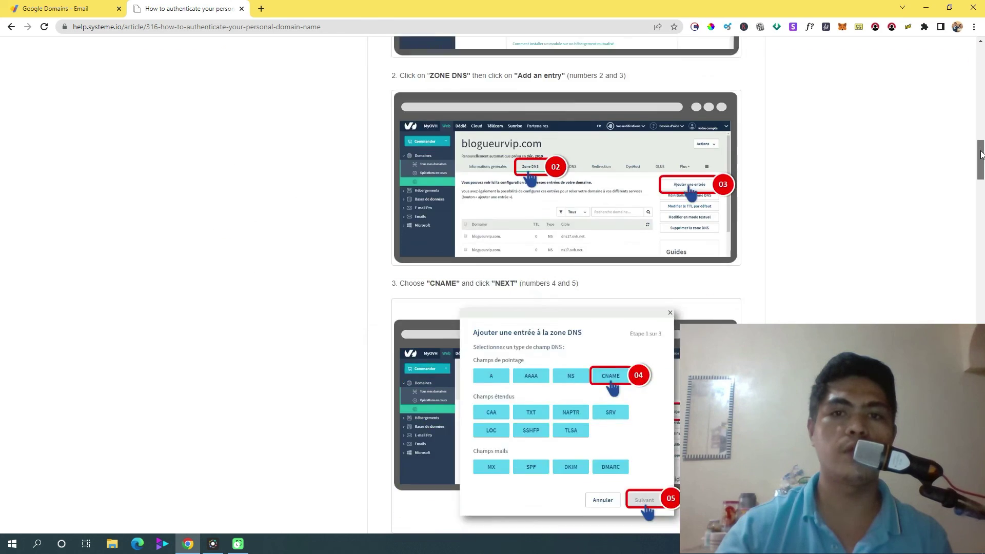
{"action": "left_click_drag", "start_coordinate": [982, 292], "coordinate": [982, 374]}
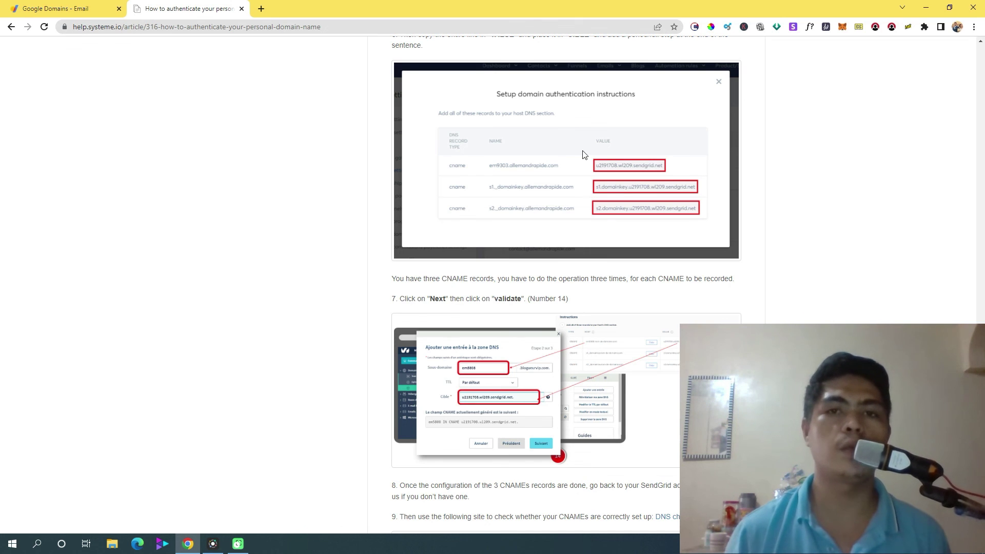